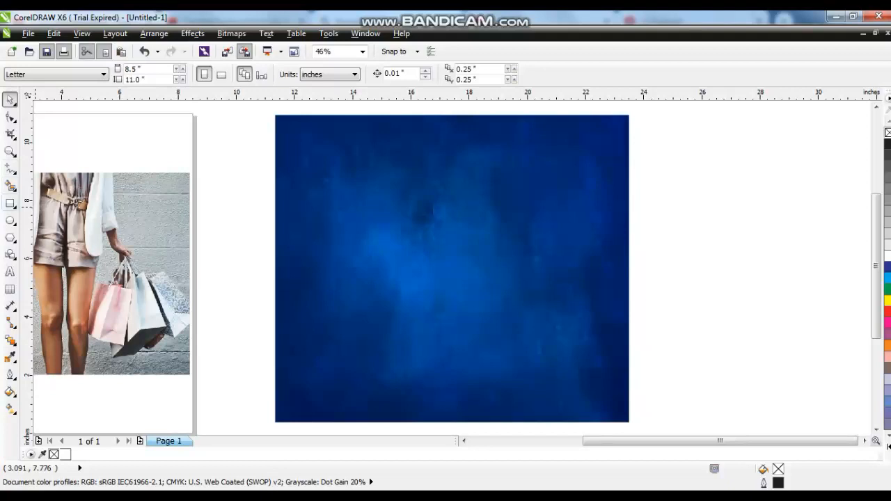
Step: Draw a rectangle about 6.88 by 1.97 inches on the upper part of the blue background and fill it white
left_click(10, 202)
left_click_drag(376, 185, 577, 245)
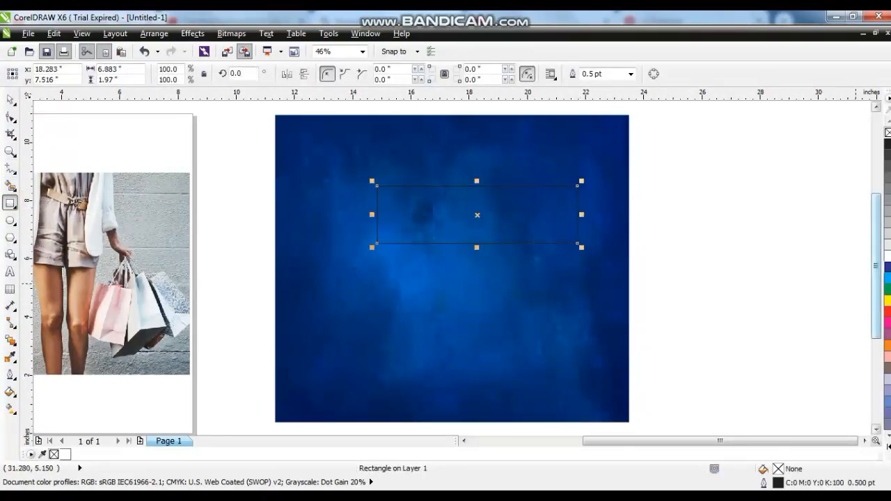
left_click(887, 254)
key("shift+F2")
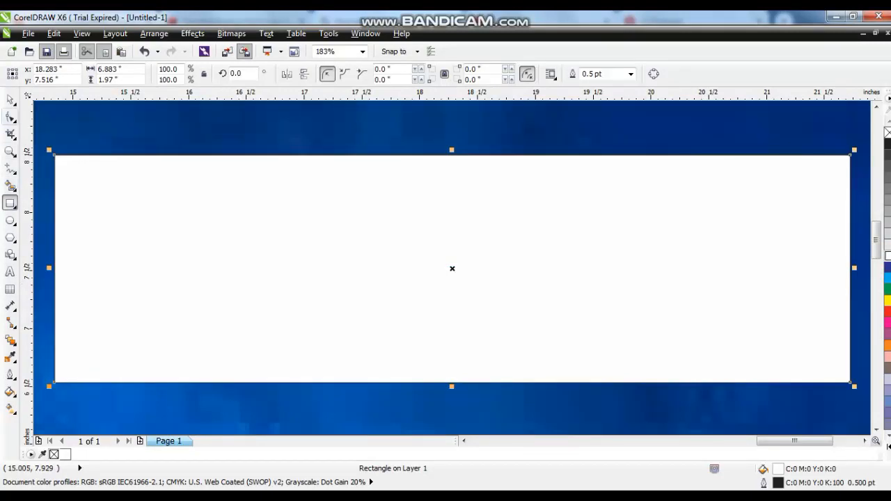
Step: Convert the rectangle to curves, then delete its upper-left node and move its lower-right node inward to form a slanted triangle
key("F10")
key("ctrl+q")
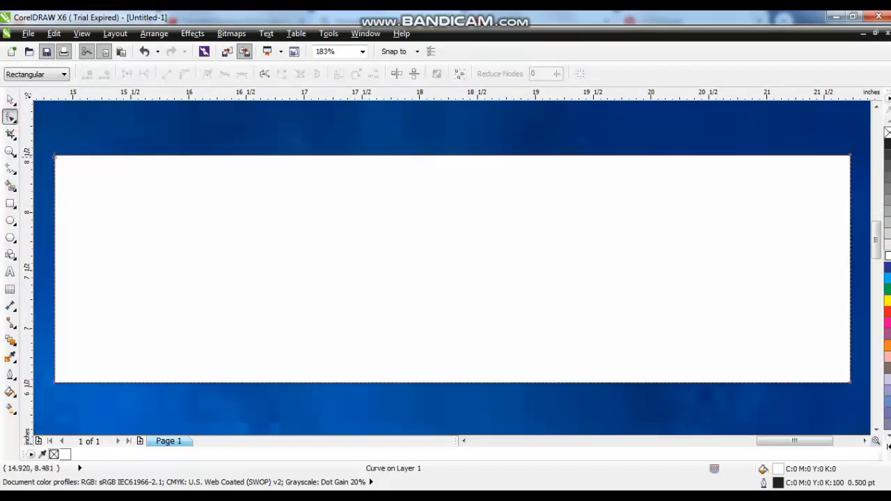
left_click(55, 156)
key("Delete")
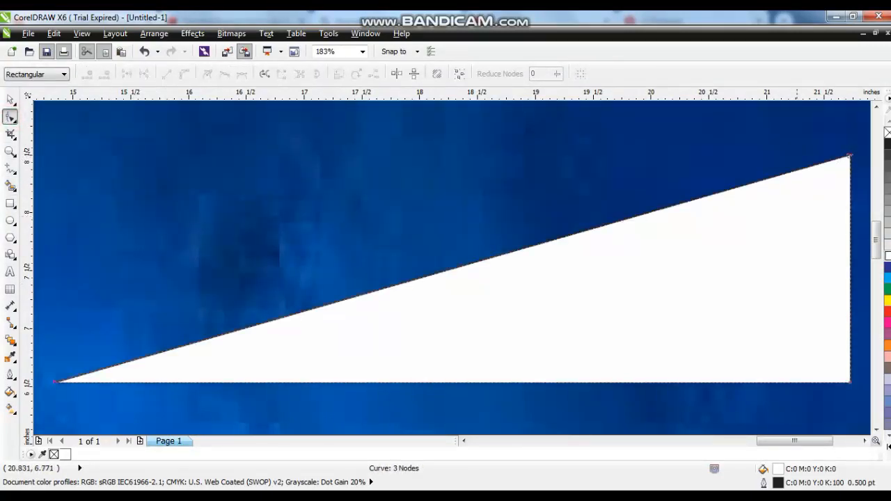
left_click_drag(849, 381, 742, 381)
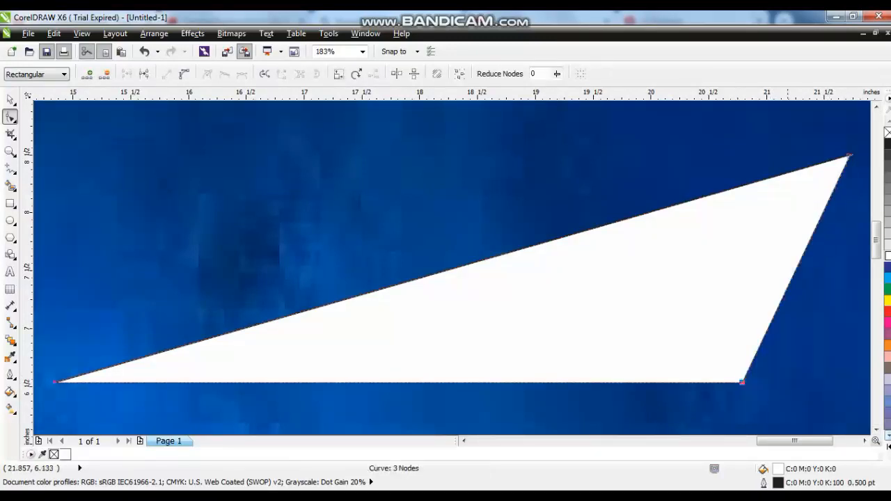
left_click(9, 100)
scroll(423, 237, "down", 1)
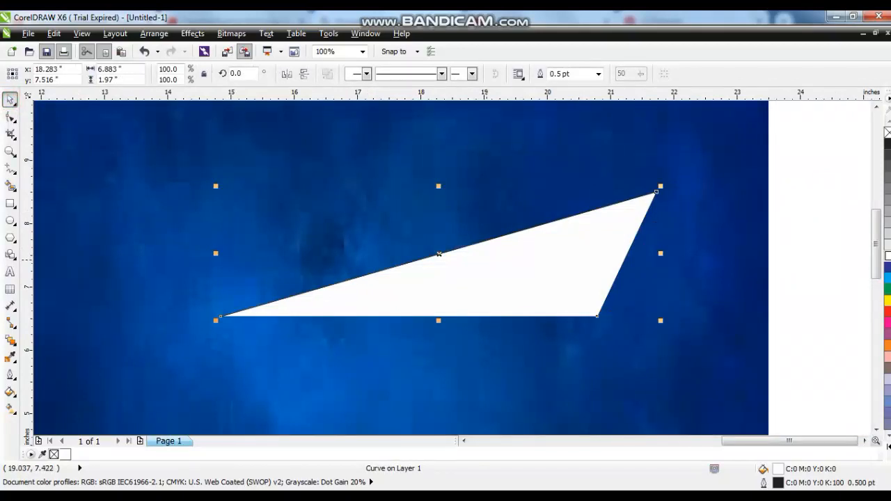
left_click_drag(442, 189, 453, 334)
key("ctrl+z")
left_click_drag(438, 186, 453, 329)
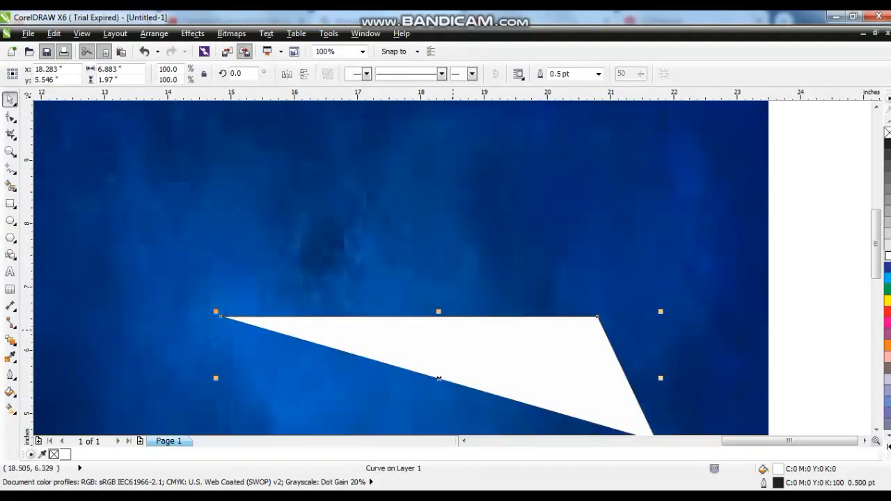
key("ctrl+z")
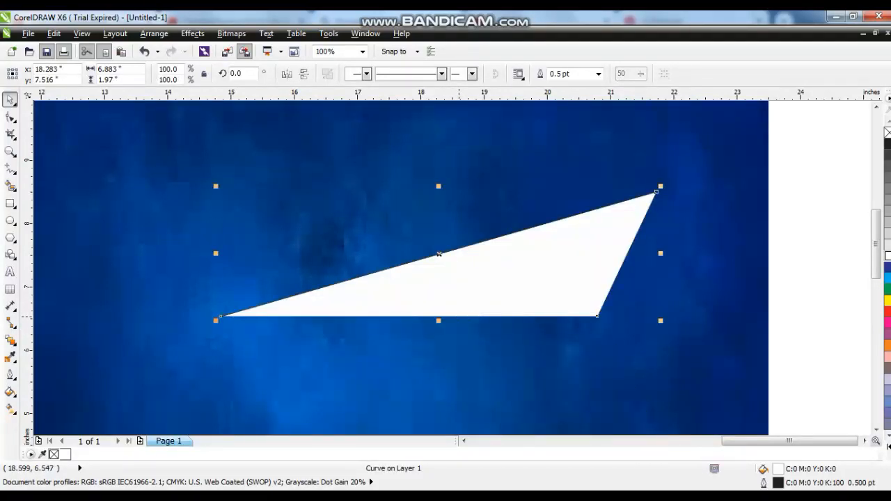
Step: Make a vertically mirrored copy of the white triangle directly below the original, sharing its bottom edge
left_click_drag(438, 186, 435, 309)
left_click_drag(439, 185, 436, 359)
right_click(436, 359)
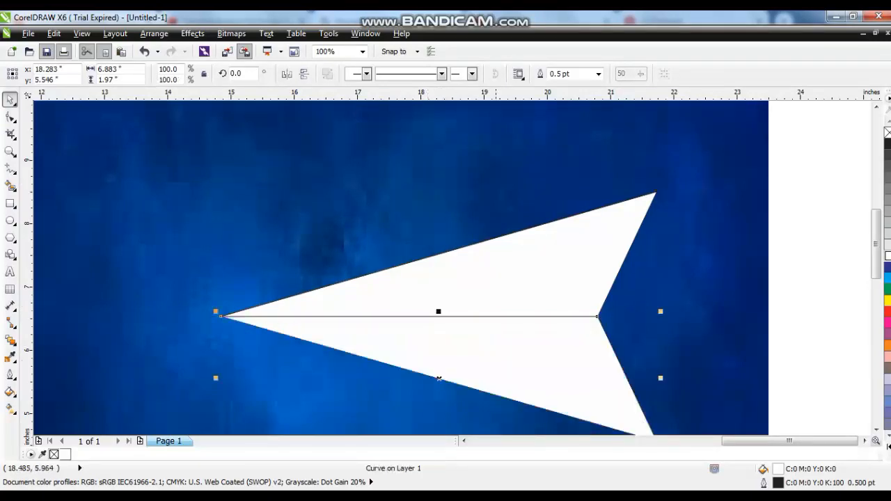
Step: Weld the two mirrored triangles into a single arrowhead shape
left_click(566, 268, "shift")
left_click(408, 73)
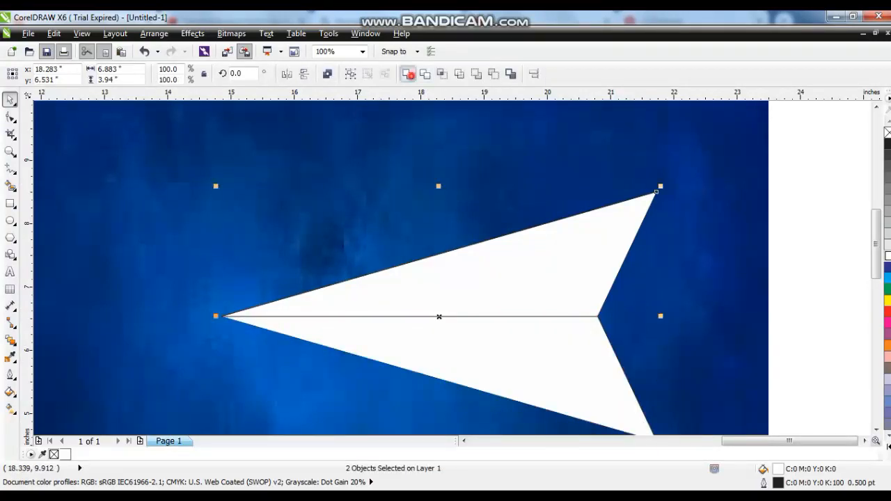
left_click(701, 255)
key("shift+F2")
key("Escape")
Step: Stretch the arrowhead vertically from its center to about 6.2 inches high and rotate it clockwise to 334.6 degrees
left_click(483, 248)
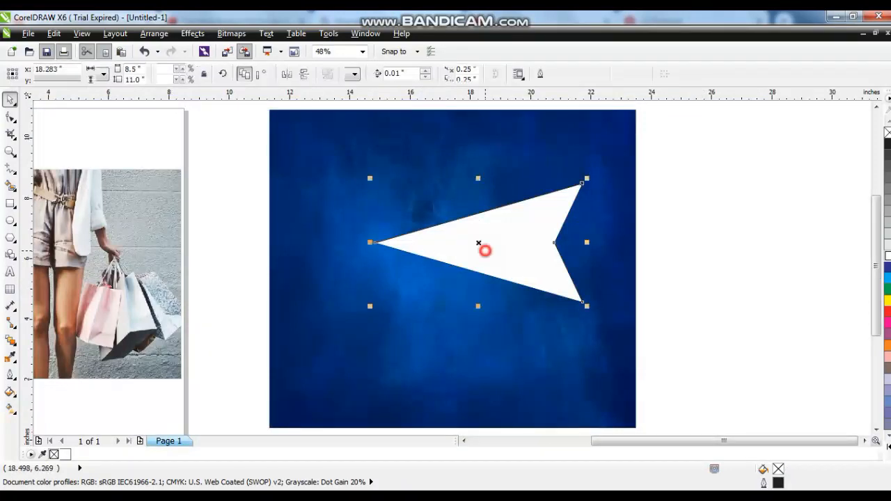
left_click_drag(477, 178, 477, 144)
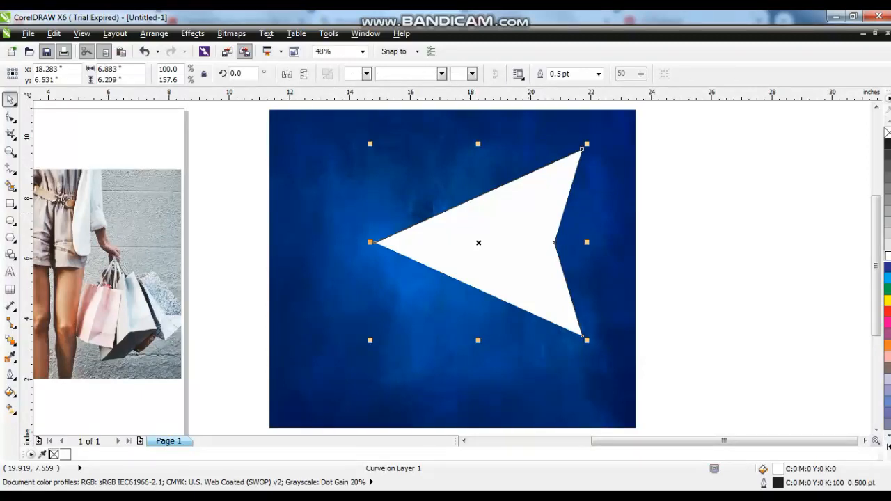
left_click(527, 209)
left_click_drag(587, 144, 613, 198)
left_click(673, 211)
left_click(572, 213)
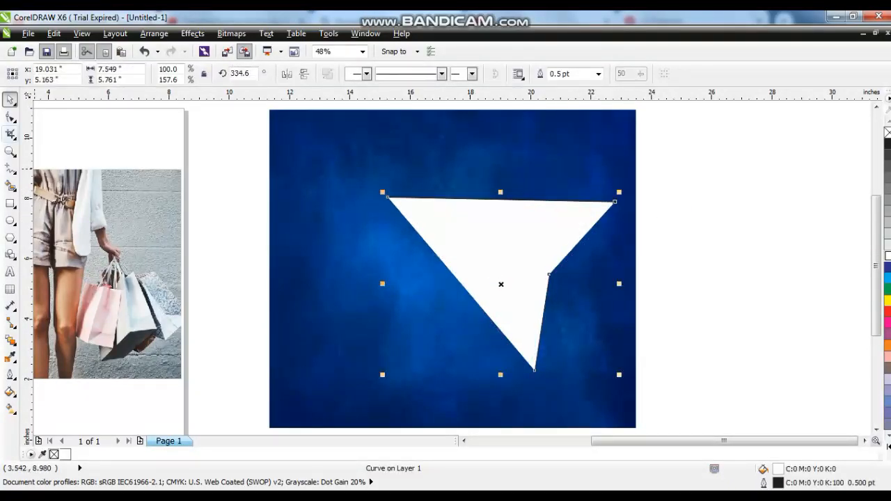
Step: Move the arrowhead's inner notch node slightly deeper into the shape
left_click(11, 117)
left_click_drag(548, 274, 538, 264)
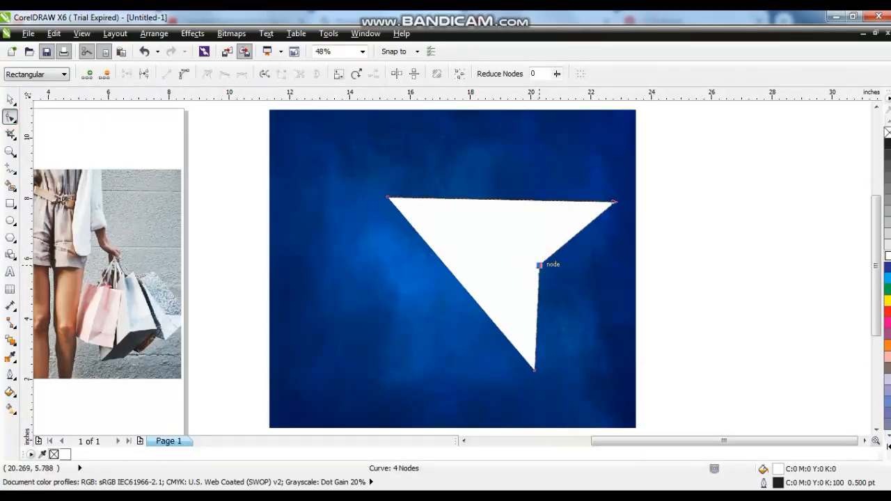
left_click(12, 100)
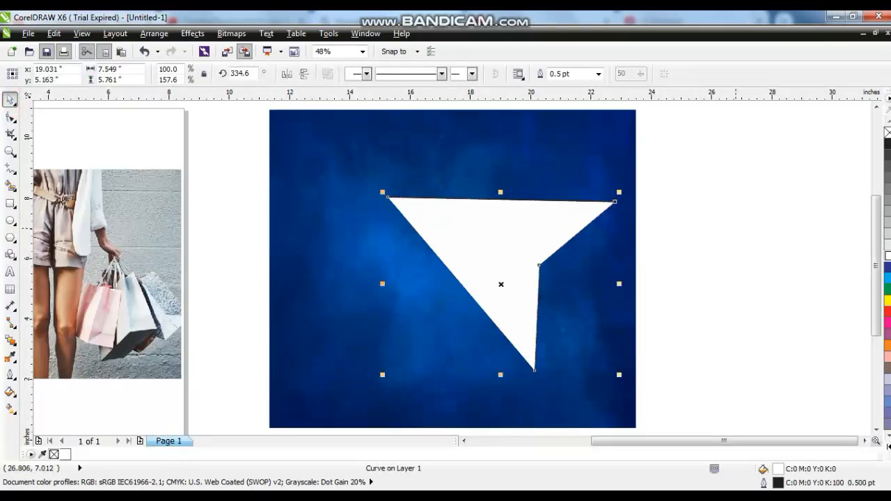
Step: Flip a duplicate of the arrowhead horizontally and vertically, and place it lower left with a thin diagonal gap between the shapes
left_click(288, 75)
left_click(303, 75)
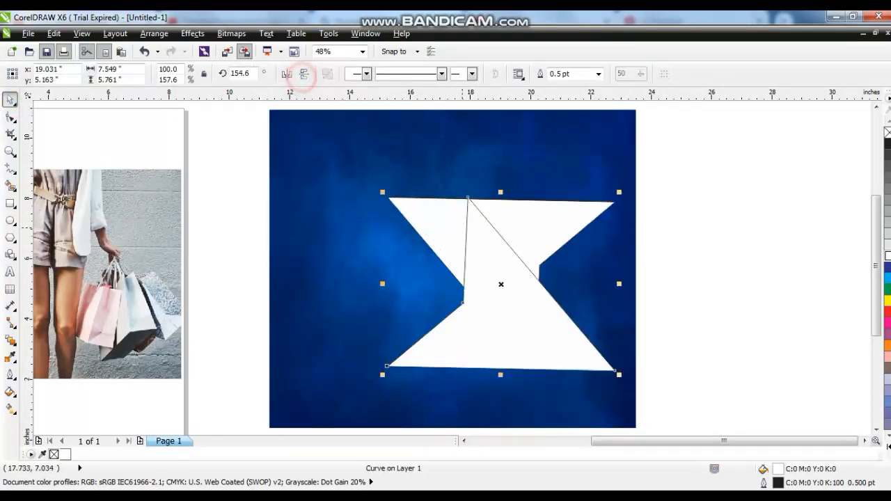
left_click_drag(528, 279, 412, 272)
Step: Rotate both arrowheads together to 345.2 degrees and enlarge the pair to about 10.5 by 7.4 inches, centered on the blue background
left_click(497, 258, "shift")
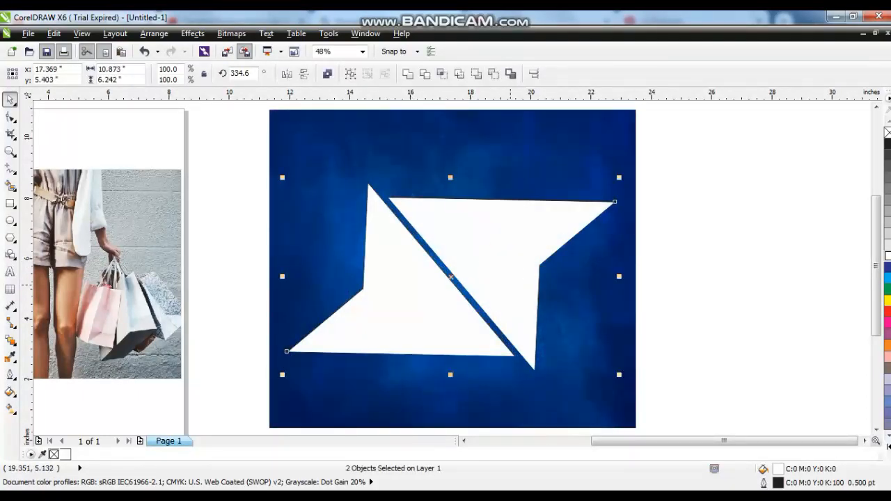
left_click(510, 285)
left_click_drag(619, 376, 639, 325)
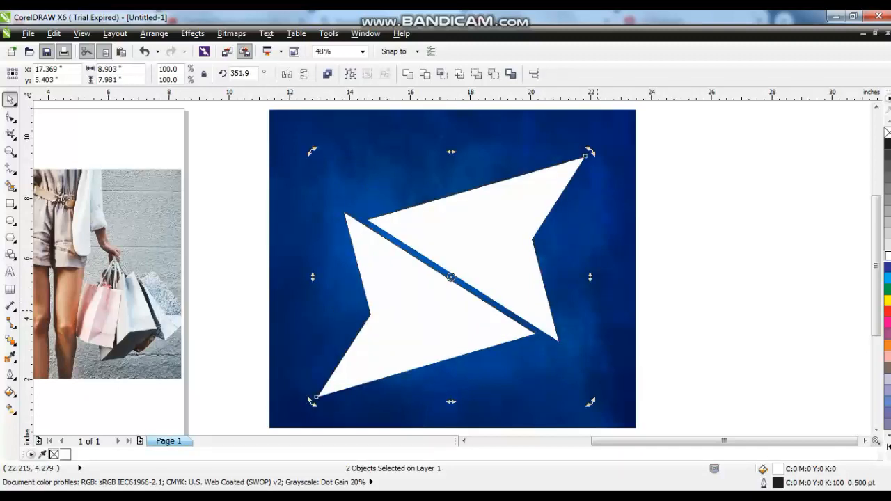
left_click_drag(593, 152, 545, 209)
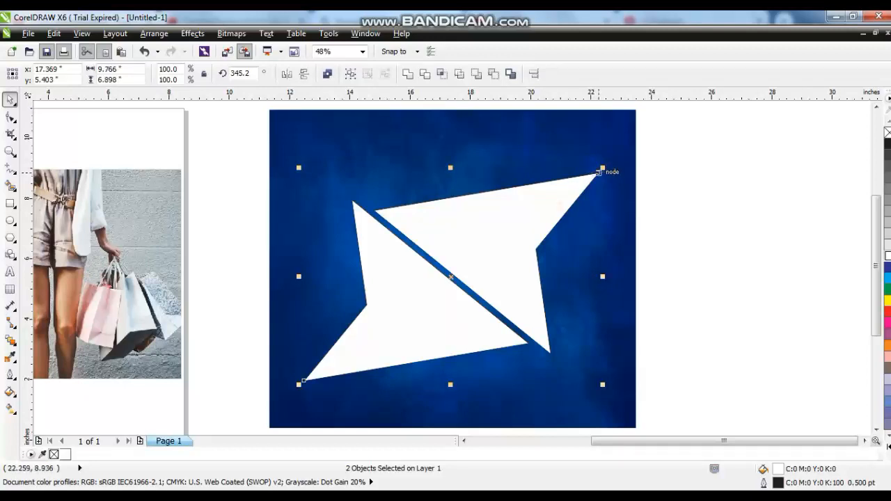
left_click_drag(599, 171, 610, 162)
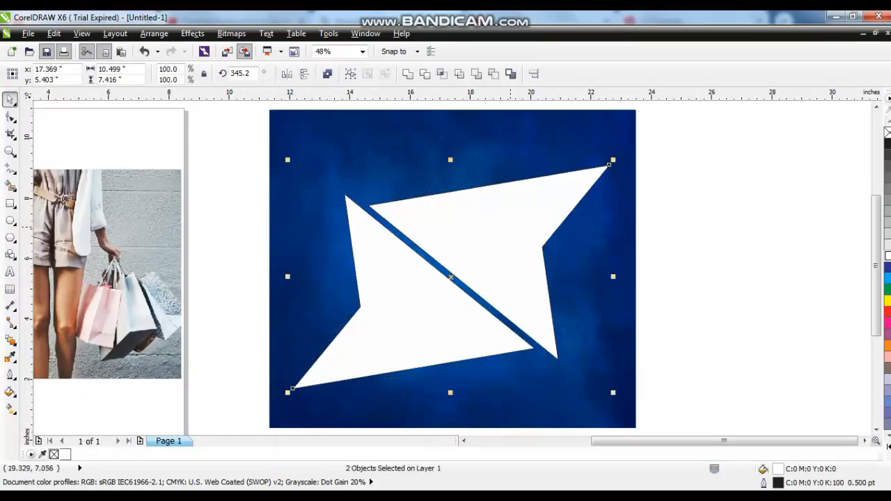
left_click_drag(499, 228, 506, 225)
left_click(762, 263)
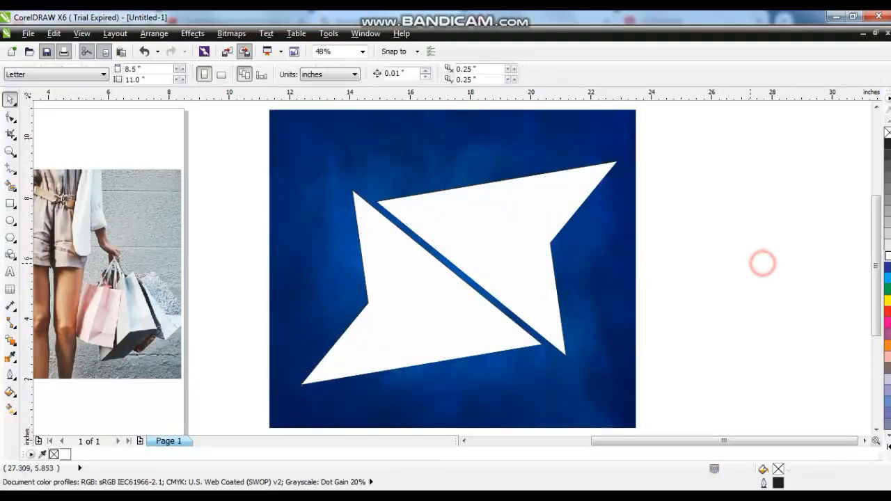
Step: Place the shopping bags photo behind the upper-right arrowhead and resize it to about 9.29 by 6.91 inches
left_click_drag(169, 213, 574, 220)
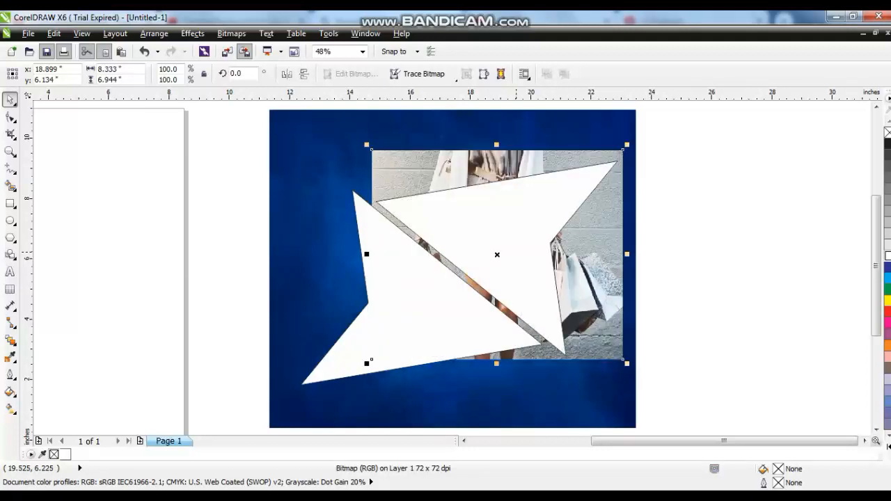
left_click_drag(581, 276, 547, 274)
left_click_drag(588, 147, 618, 124)
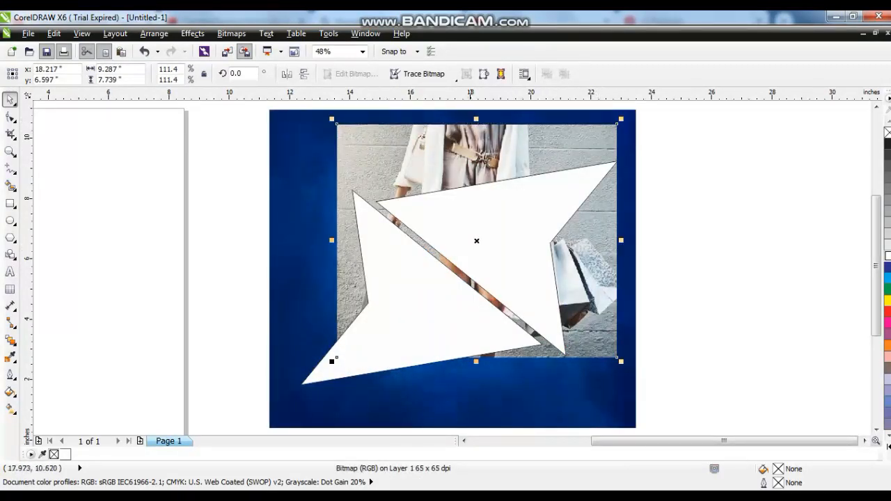
left_click_drag(476, 119, 463, 163)
Step: PowerClip the shopping bags photo inside the upper-right arrowhead
right_click(583, 156)
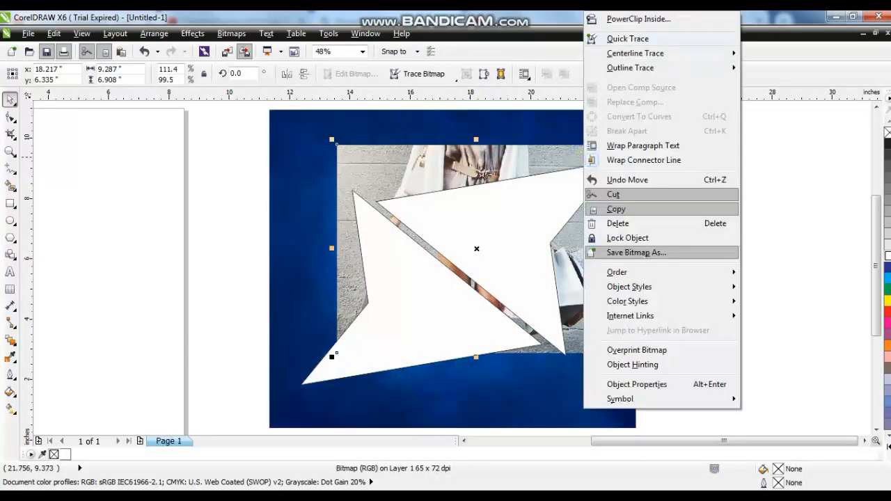
left_click(616, 19)
left_click(535, 197)
left_click(714, 224)
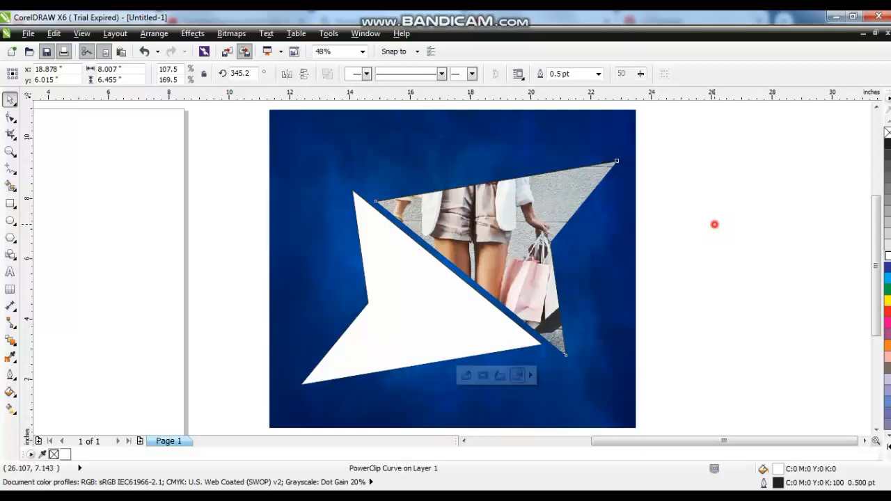
Step: Move the photo of the woman in the black hat behind the lower-left arrowhead
scroll(649, 284, "down", 3)
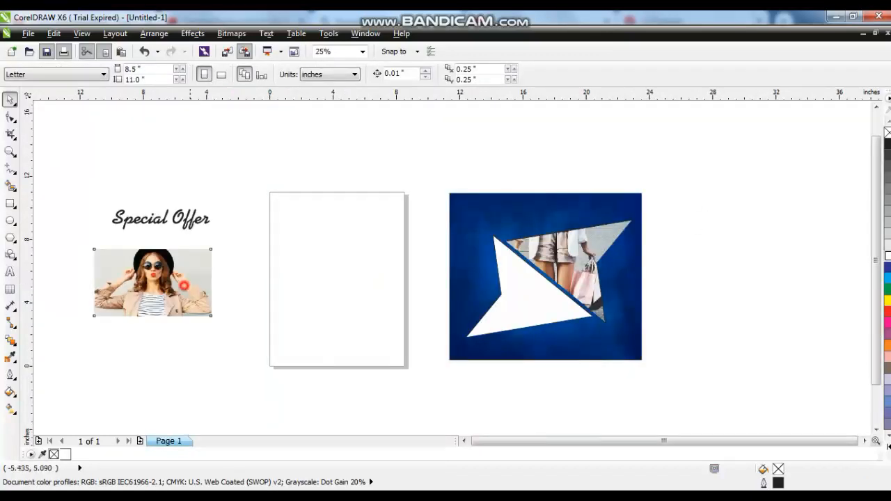
left_click_drag(184, 286, 549, 309)
key("shift+F2")
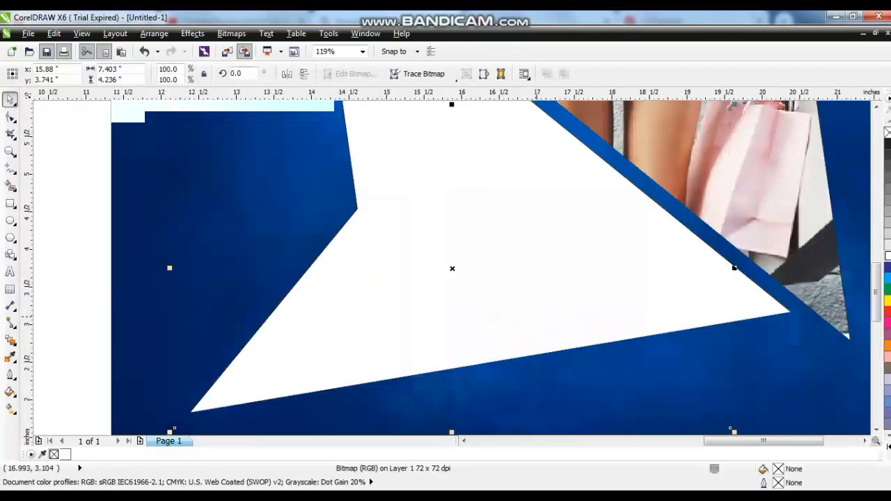
Step: Remove the lower-left arrowhead's fill and give it a white outline
scroll(536, 319, "down", 3)
left_click(458, 240)
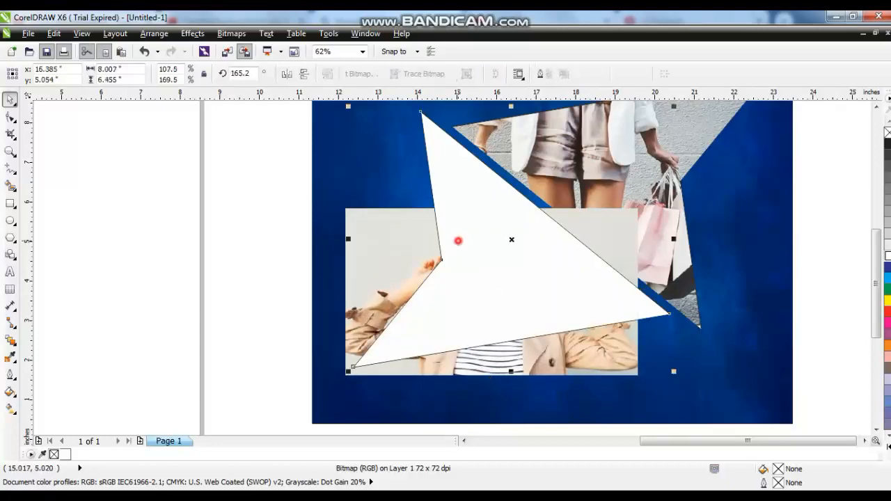
left_click(887, 133)
right_click(887, 256)
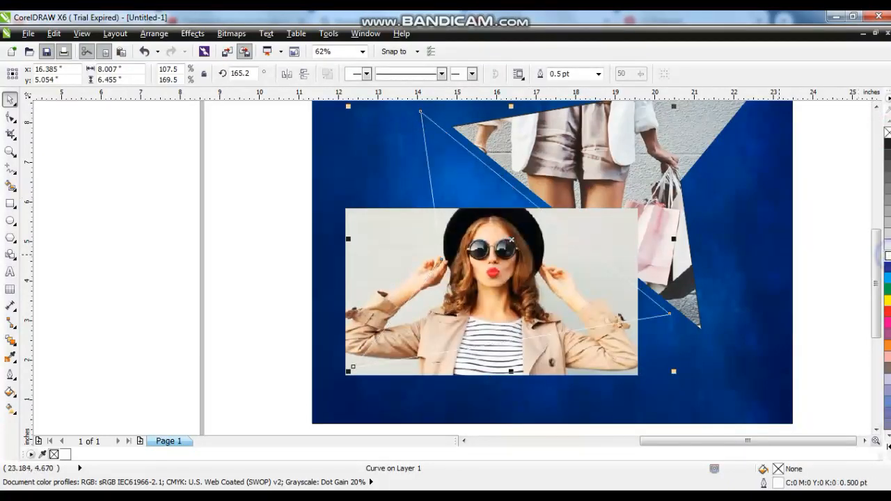
left_click(780, 254)
Step: Enlarge the hat photo to about 11.65 by 6.67 inches and position the woman's face within the outlined arrowhead
key("shift+F2")
key("Escape")
left_click(332, 288)
left_click_drag(289, 258, 217, 217)
left_click_drag(522, 216, 575, 185)
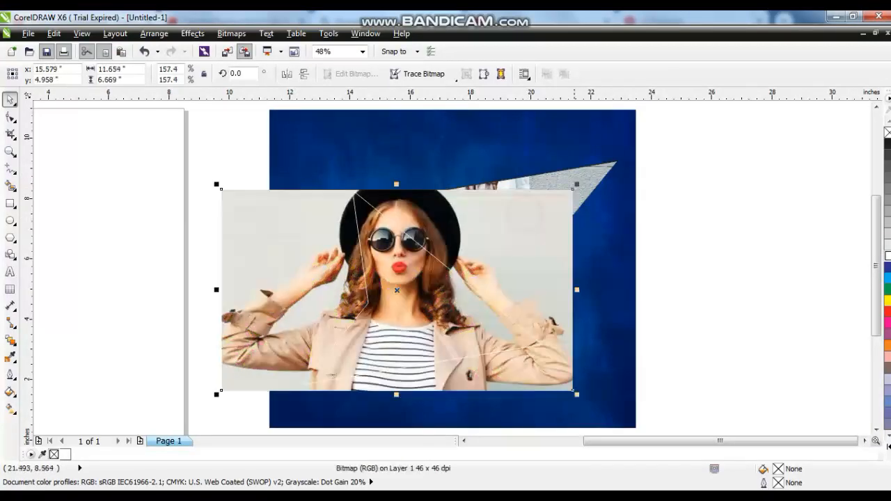
left_click_drag(306, 294, 319, 297)
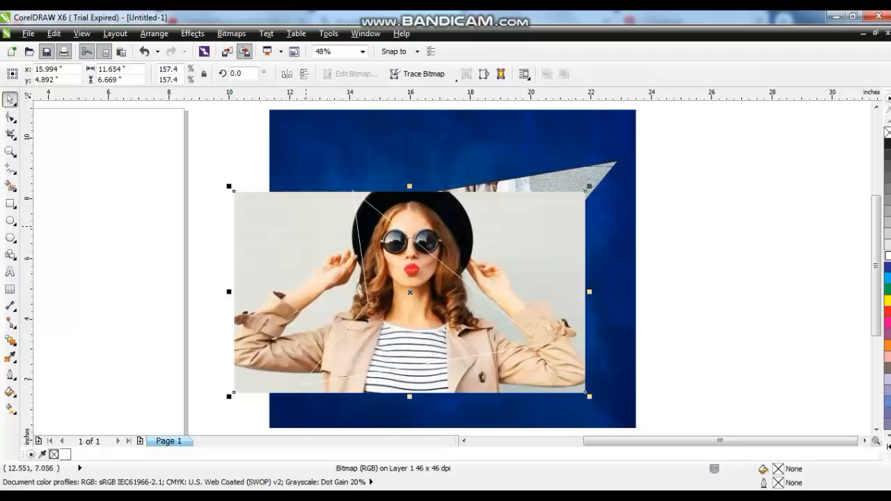
left_click_drag(306, 226, 307, 222)
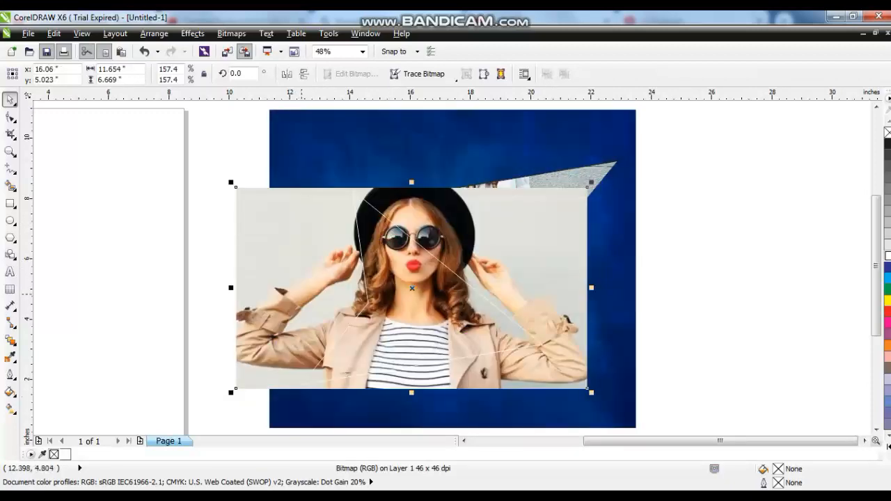
Step: PowerClip the hat photo inside the lower-left arrowhead
right_click(301, 292)
left_click(352, 18)
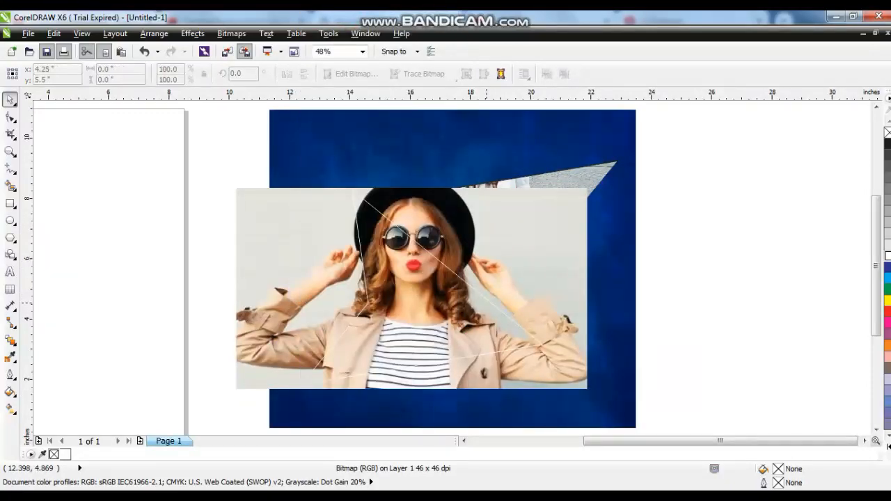
left_click(488, 301)
left_click(691, 305)
Step: Remove the outlines from the photo-filled arrowheads
left_click_drag(682, 171, 298, 399)
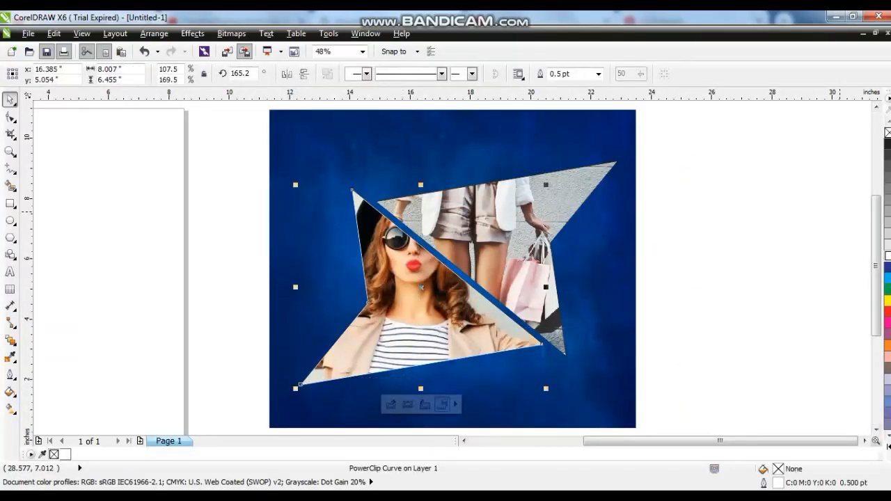
right_click(887, 132)
left_click(751, 268)
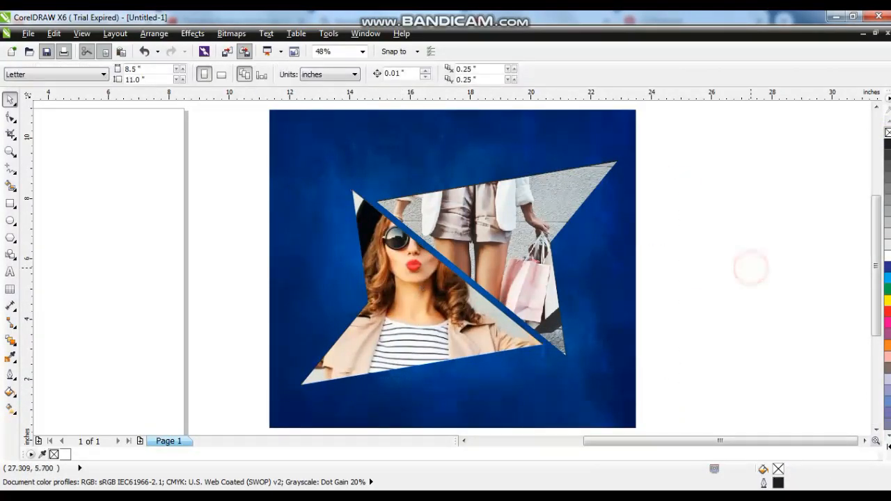
Step: Build a triangle about 3.08 by 3.21 inches from a curve-converted rectangle by deleting its lower-right node and pulling its upper-left node outward
left_click(716, 218)
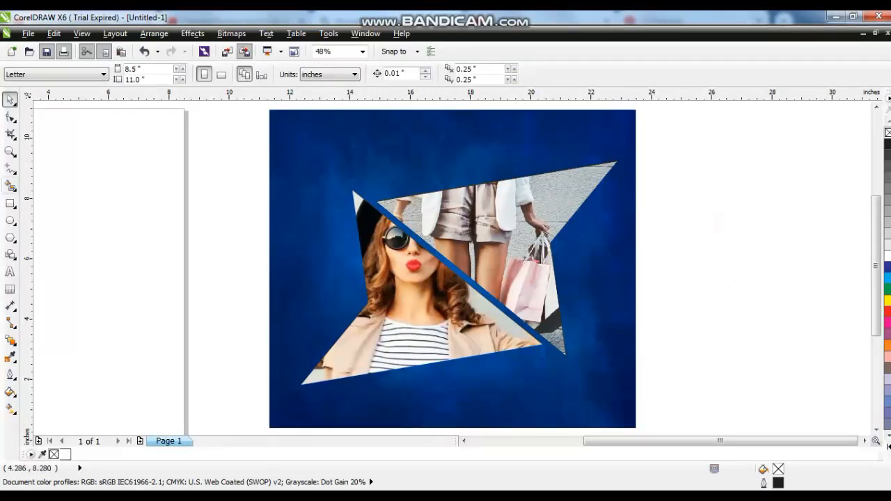
left_click(11, 203)
left_click_drag(84, 180, 161, 258)
left_click(10, 117)
key("ctrl+q")
double_click(159, 257)
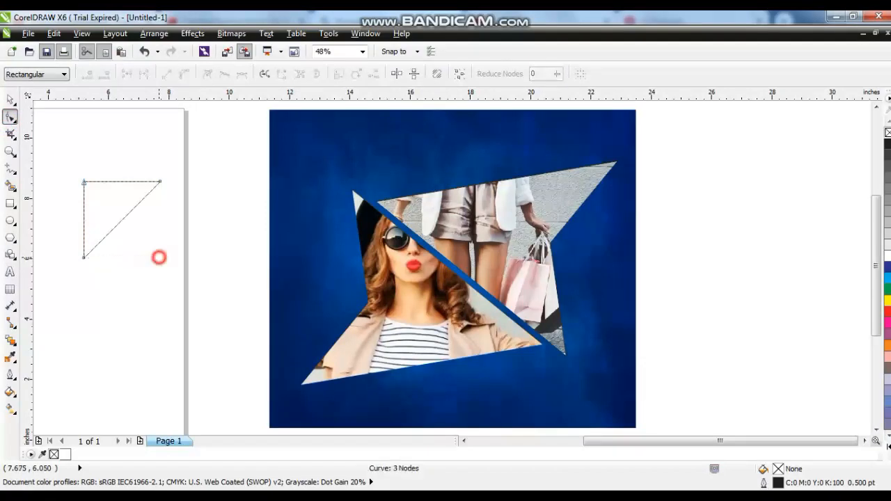
left_click_drag(84, 181, 67, 162)
key("space")
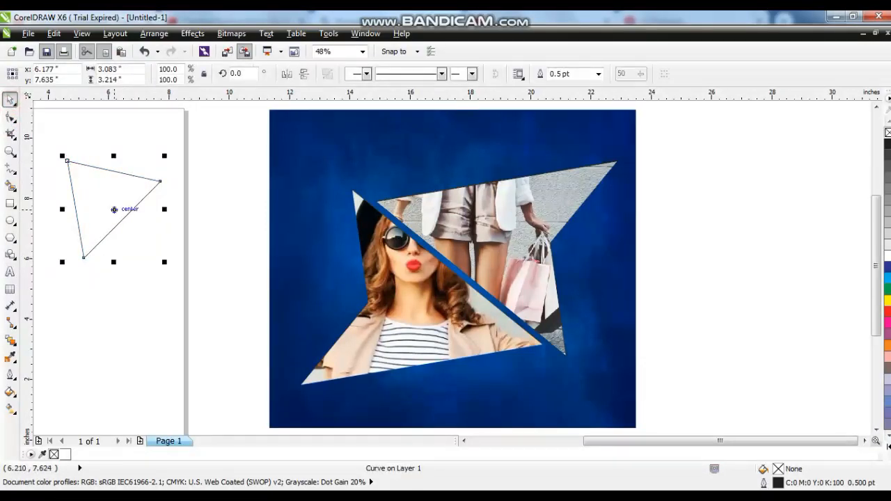
Step: Scale the triangle to about 2.3 by 2.4 inches, fill it deep yellow and place it behind the arrowheads' upper-left tips
left_click_drag(114, 209, 374, 207)
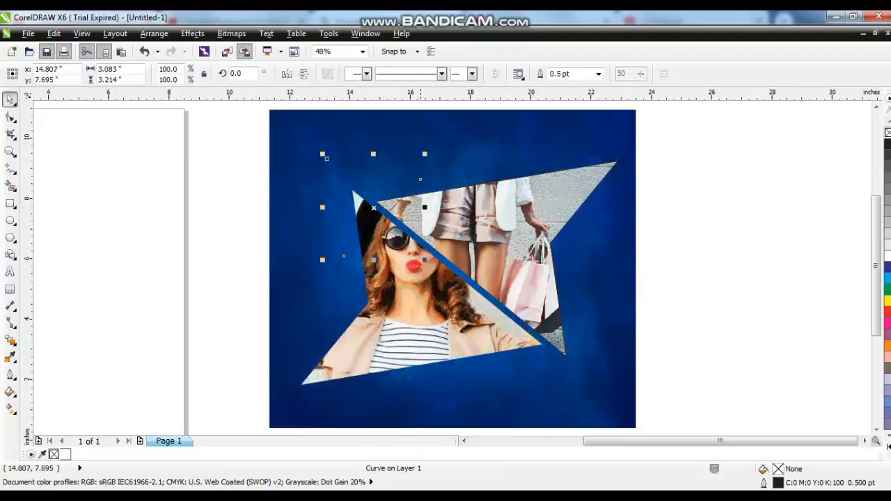
left_click_drag(425, 154, 413, 167)
left_click(887, 445)
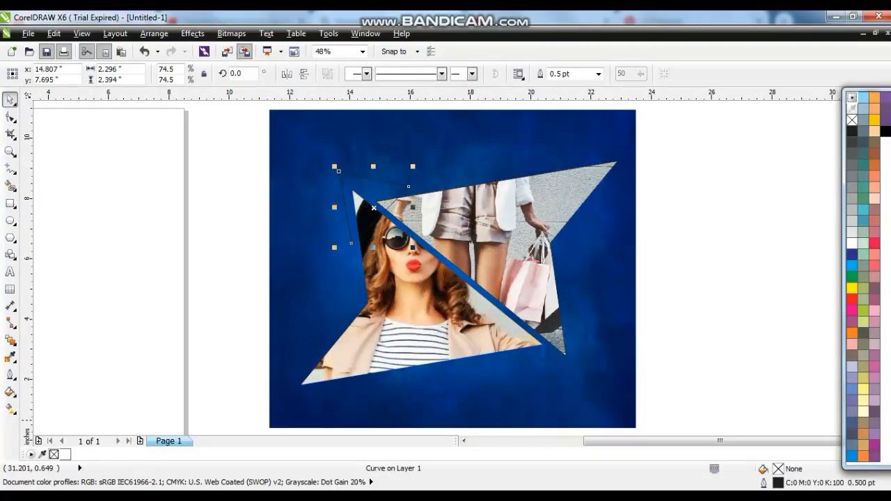
left_click(874, 120)
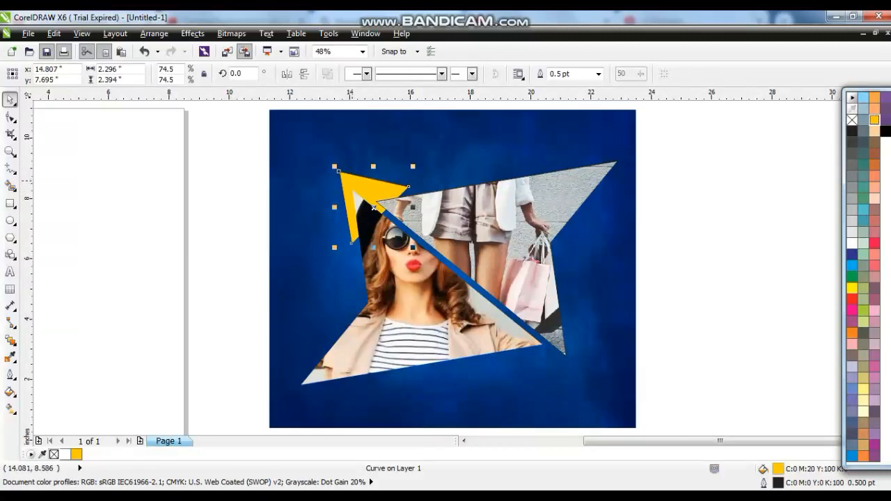
left_click(248, 171)
left_click(361, 182)
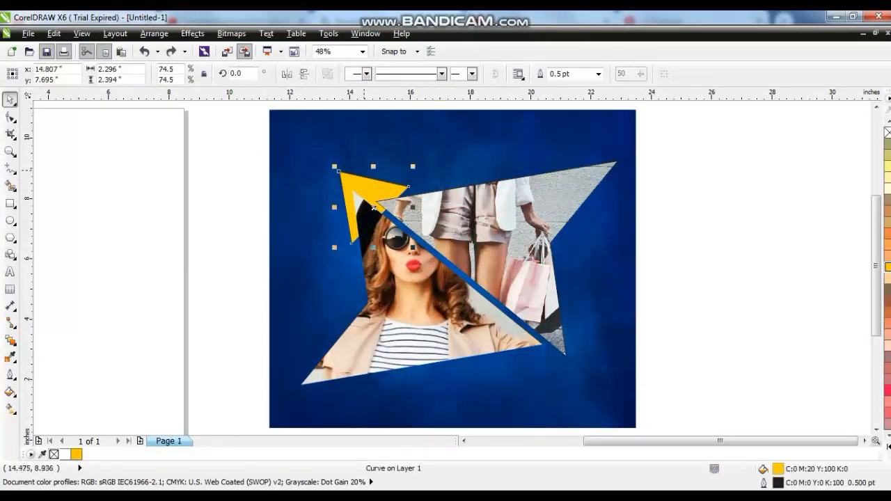
Step: Duplicate the yellow triangle, mirror the copy horizontally and vertically, and place it behind the arrowheads' lower-right tips
left_click(286, 73)
left_click(304, 73)
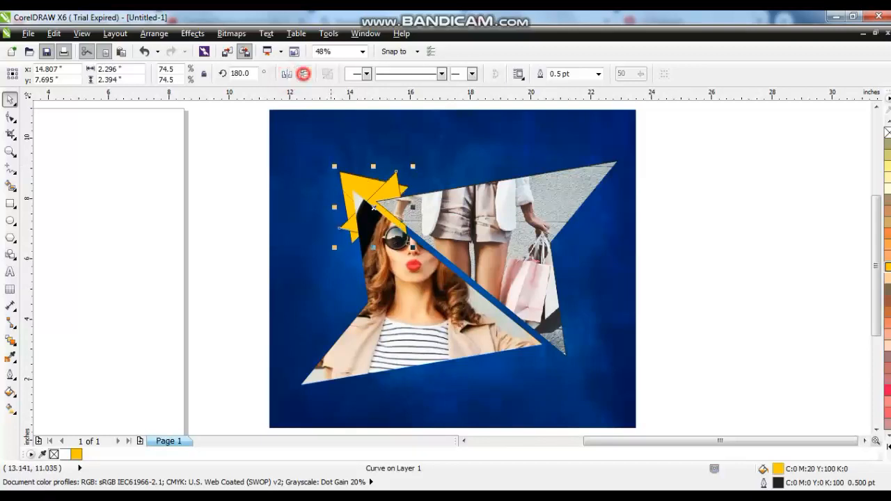
left_click_drag(376, 207, 560, 344)
left_click(736, 342)
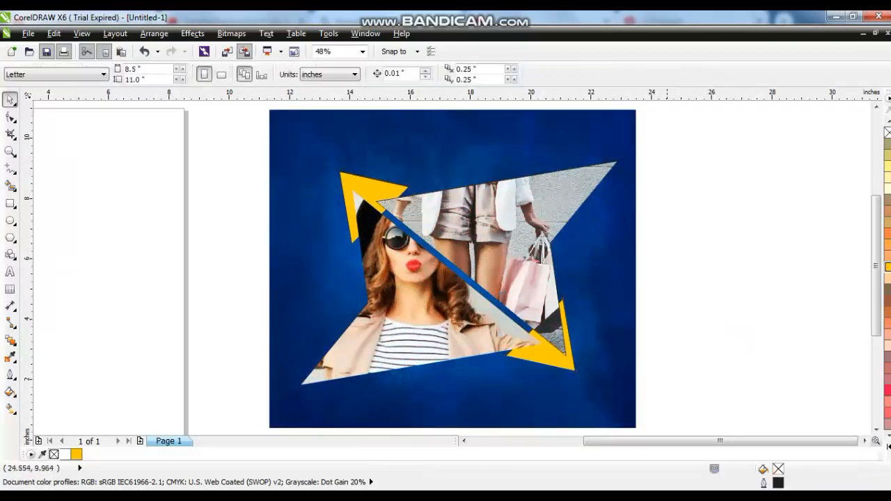
Step: Remove the outlines from both photo arrowheads and both yellow triangles, and give all four a drop shadow
left_click_drag(666, 136, 269, 400)
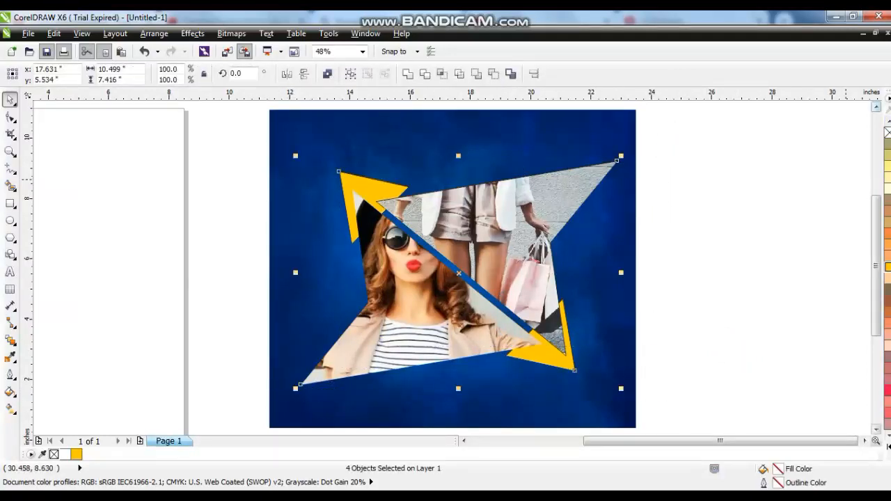
right_click(887, 132)
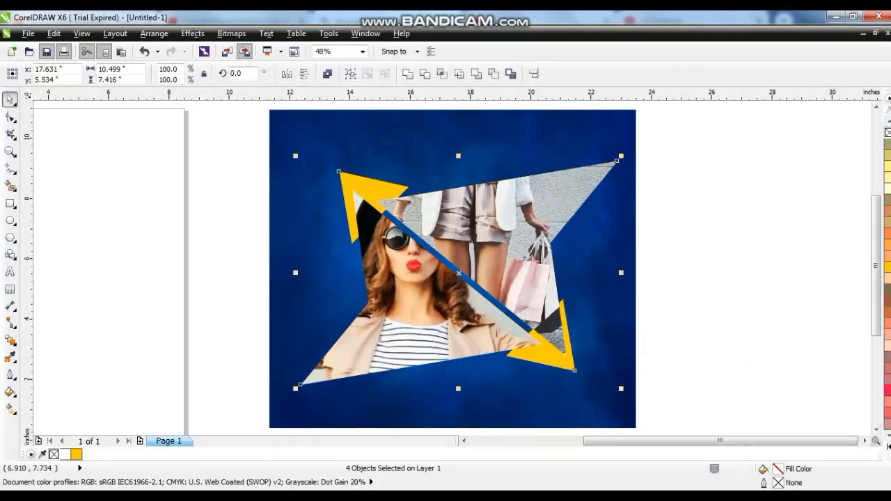
left_click(11, 341)
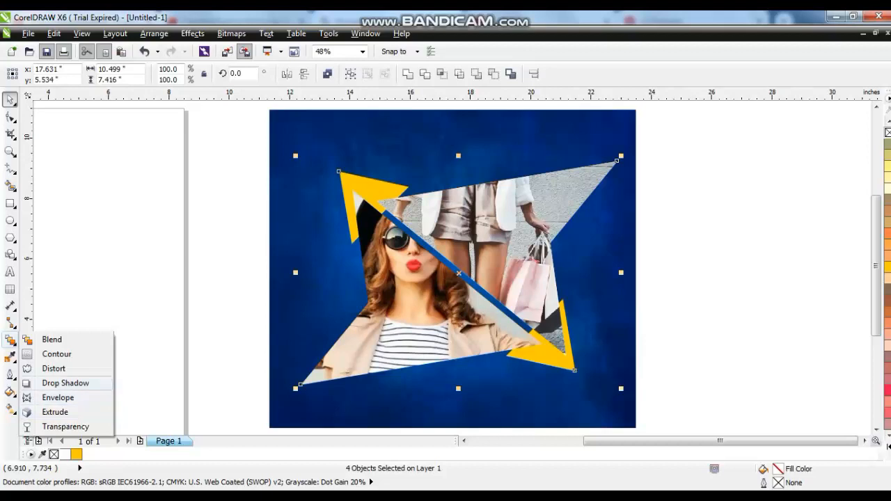
left_click(65, 383)
left_click_drag(370, 327, 298, 274)
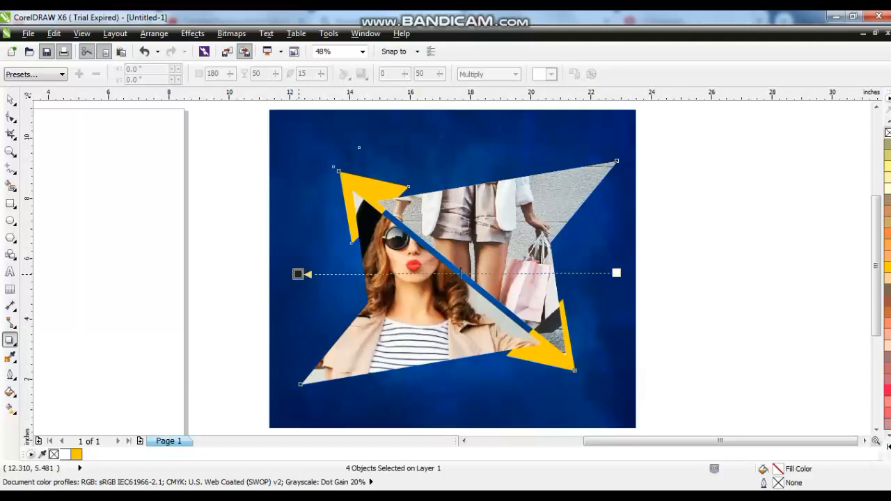
left_click_drag(460, 273, 322, 274)
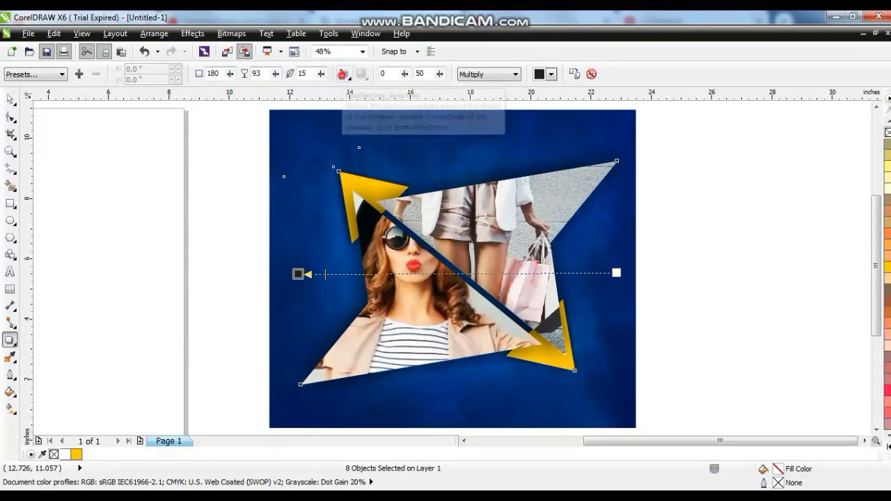
Step: Set the drop shadows' feathering direction to Outside, feathering to 5 and opacity to about 52
left_click(344, 74)
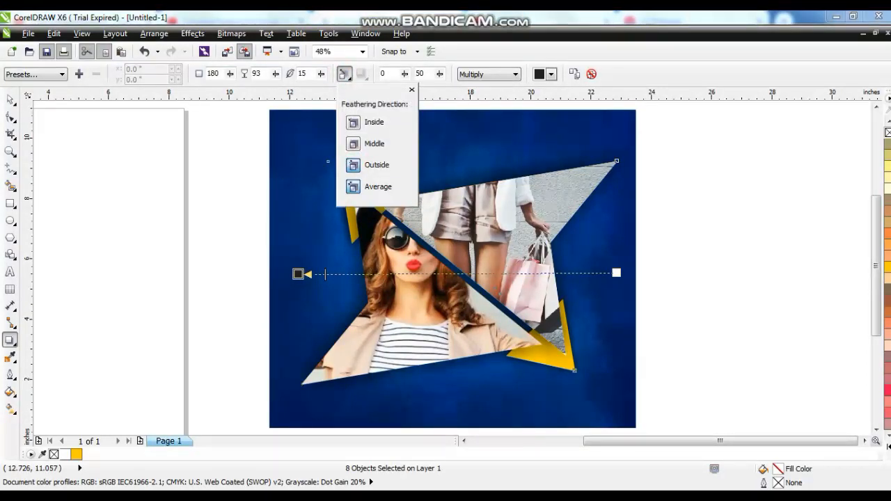
left_click(353, 165)
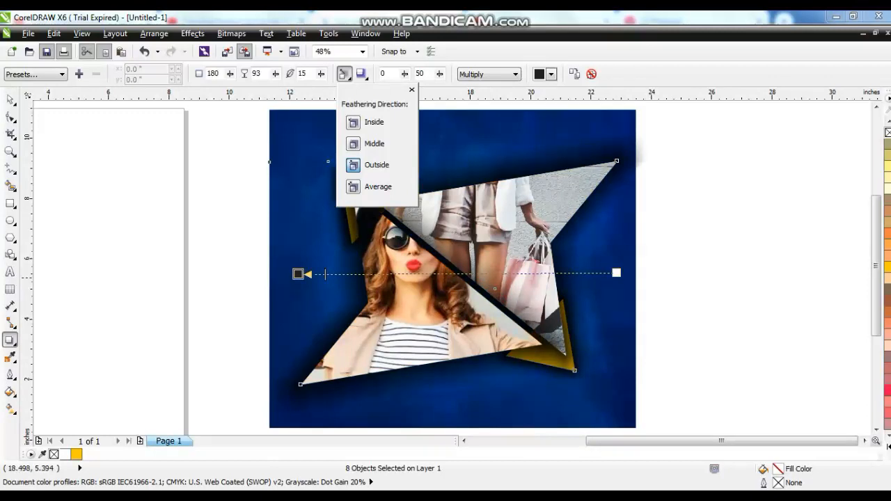
double_click(302, 74)
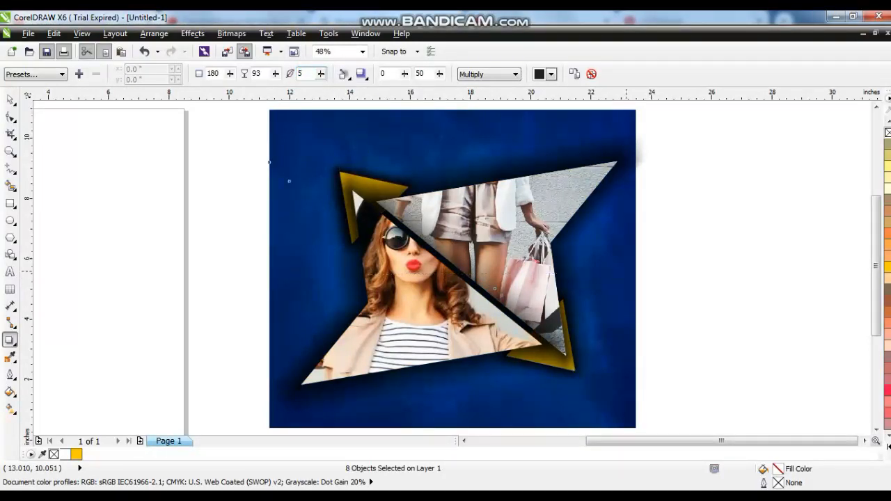
key("Return")
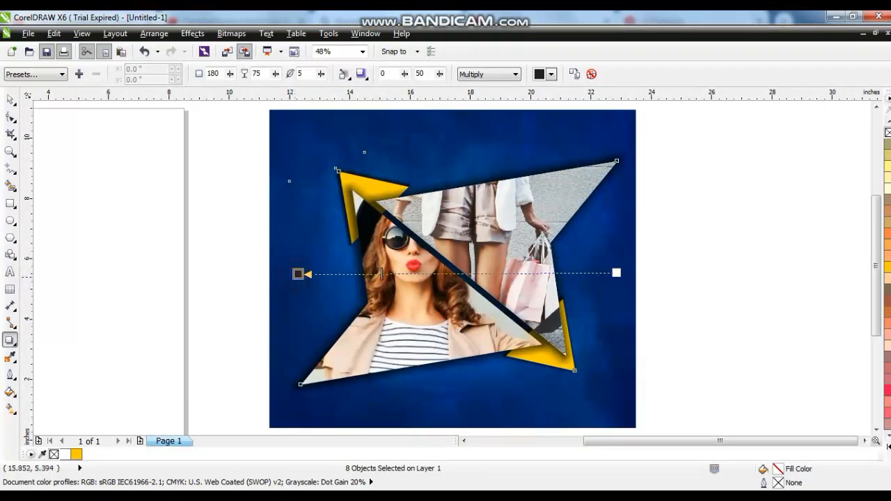
left_click_drag(381, 273, 446, 273)
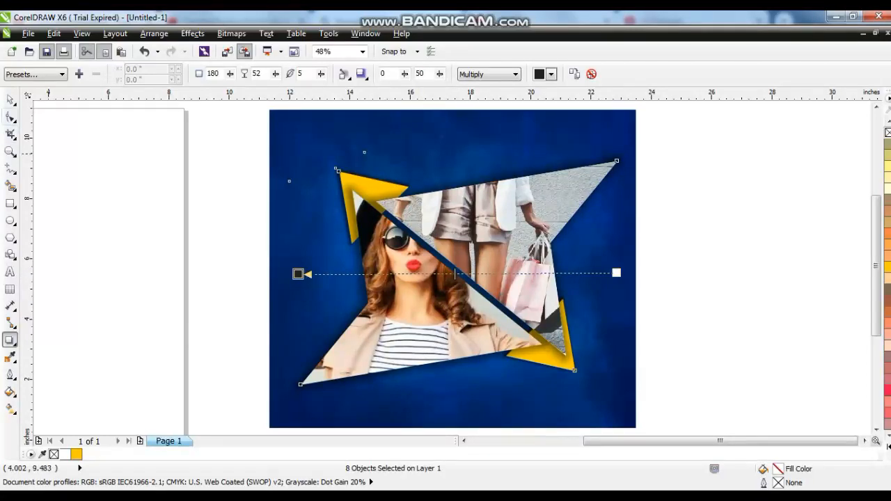
left_click(11, 98)
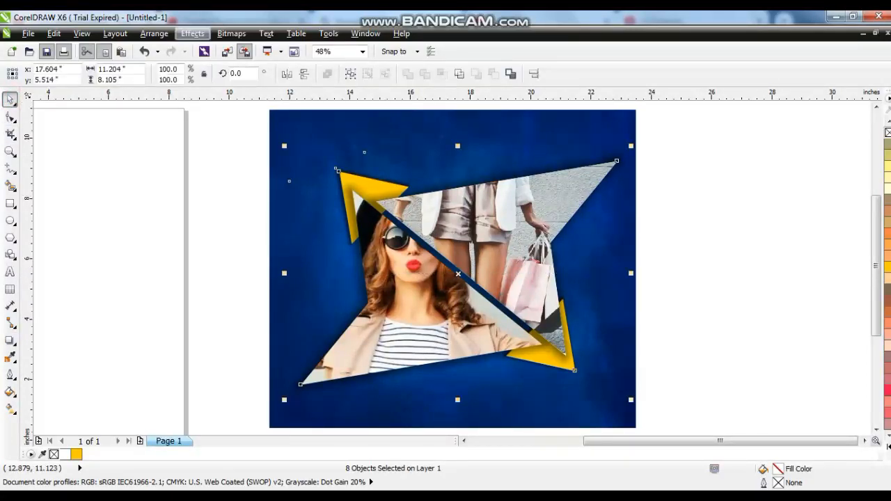
left_click(192, 34)
left_click(179, 179)
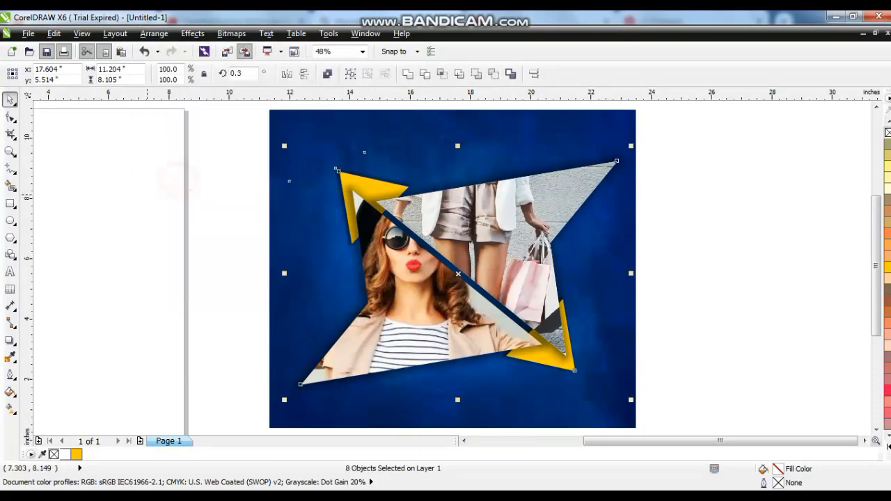
left_click(147, 195)
left_click(154, 250)
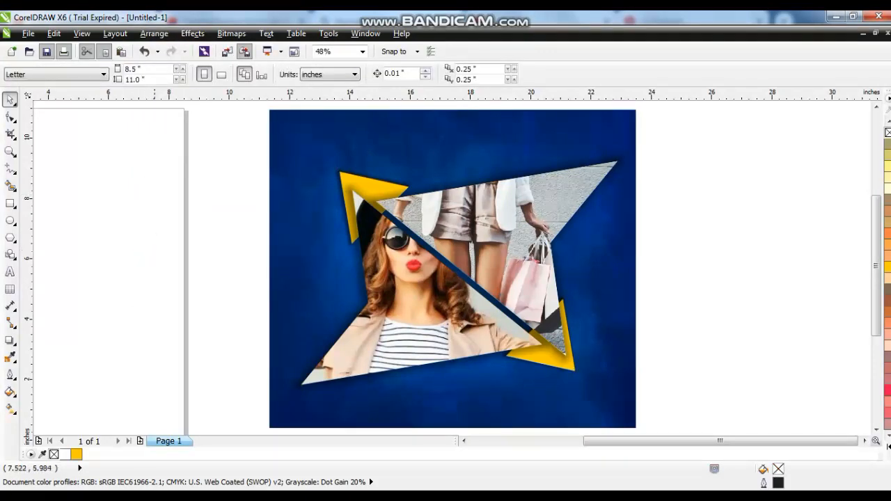
Step: Move the "Special Offer" text onto the blue background above the arrowheads and fill it white
scroll(453, 268, "down", 3)
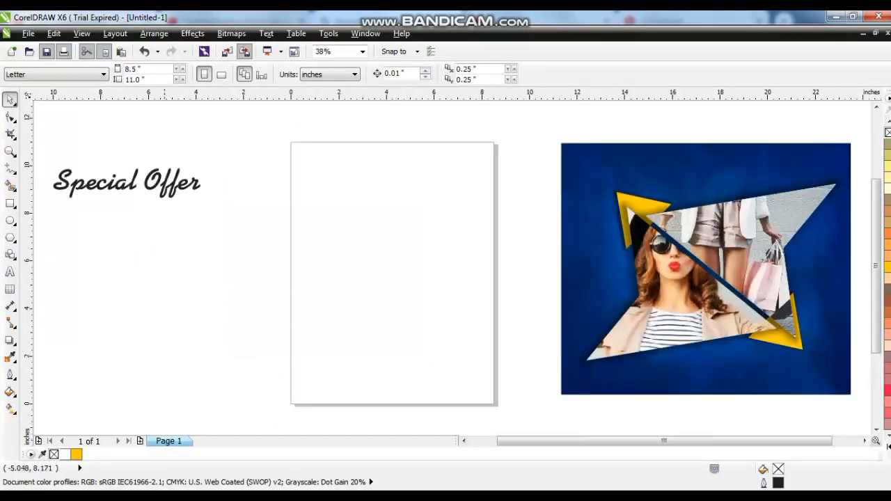
left_click_drag(162, 185, 758, 180)
scroll(758, 179, "up", 3)
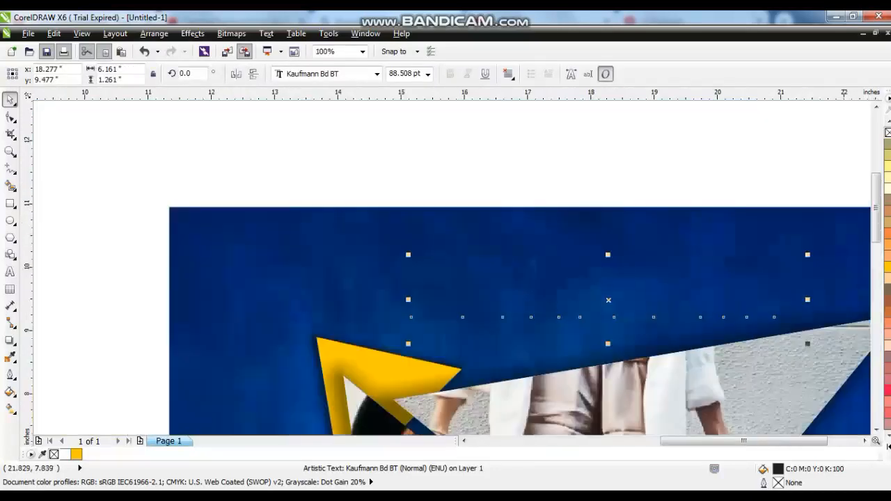
left_click(886, 447)
left_click(852, 243)
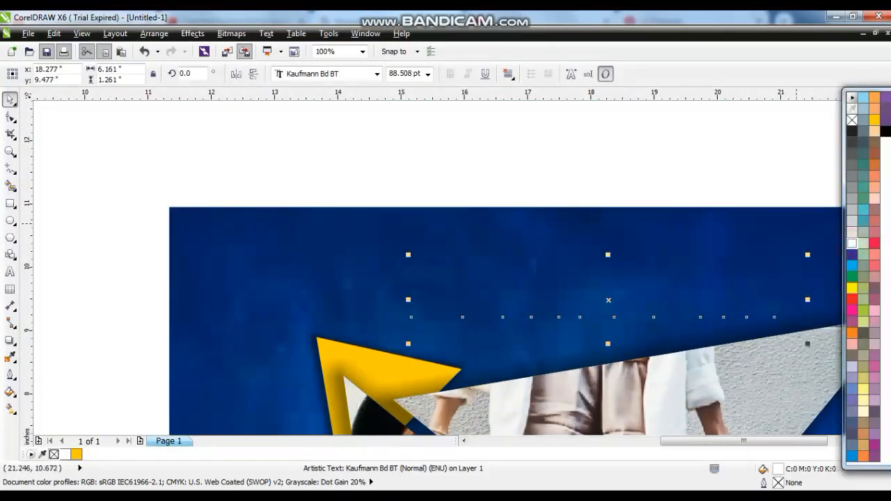
left_click(796, 223)
key("shift+F2")
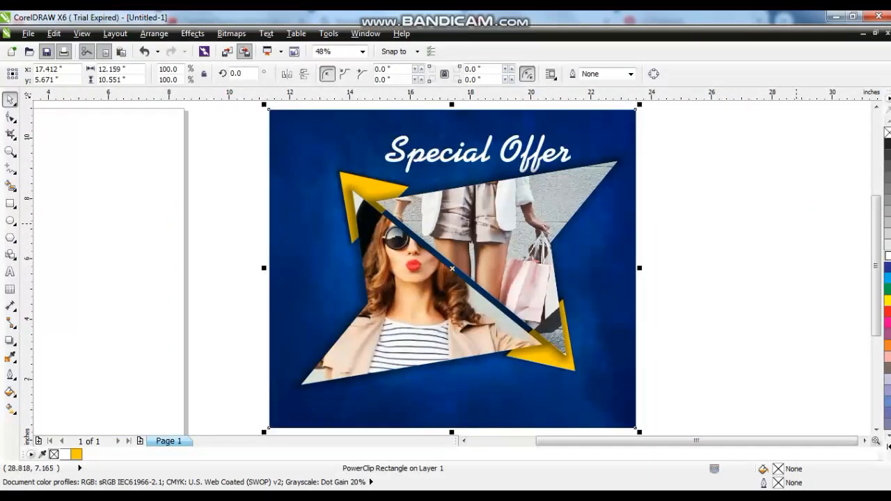
key("Escape")
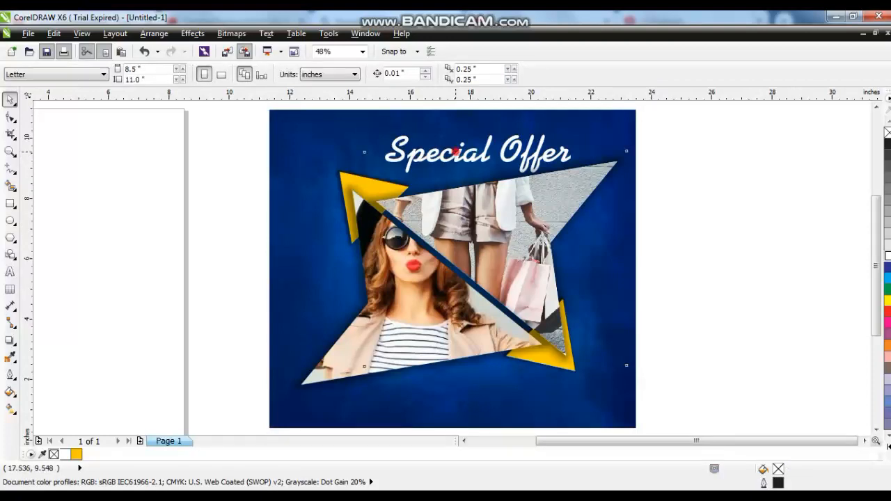
Step: Shrink "Special Offer" to about 56.2 pt, rotate it 10.6 degrees along the arrowhead's upper edge, and place a copy beneath it
left_click(455, 150)
left_click_drag(696, 116, 364, 188)
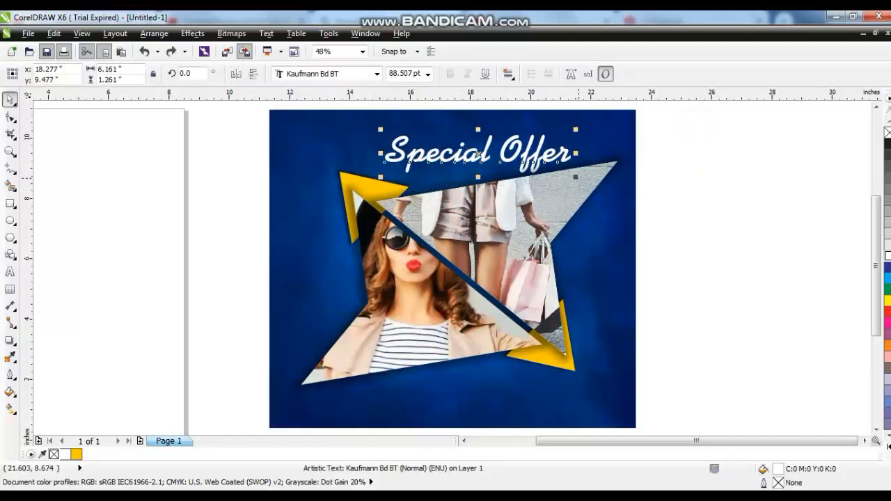
left_click_drag(583, 181, 485, 166)
left_click(485, 147)
left_click(486, 143)
Step: Replace the lower "Special Offer" copy's wording with "NEW ARRIVAL"
left_click(10, 271)
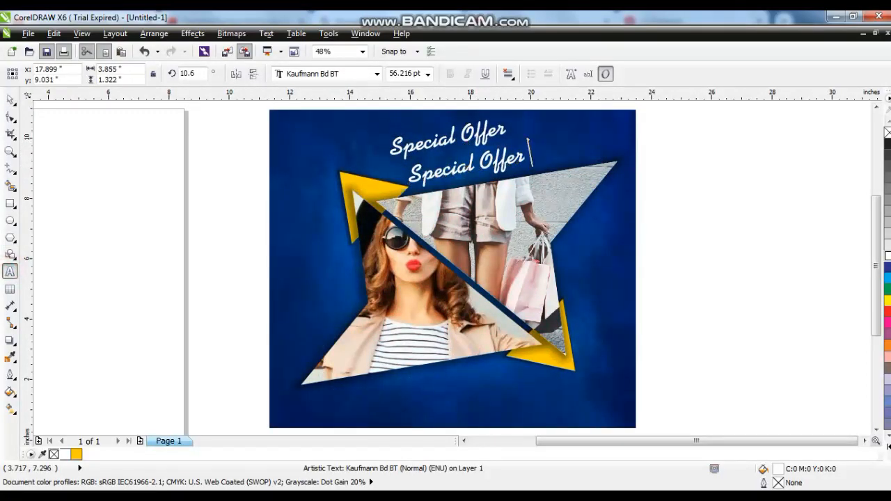
type("NE")
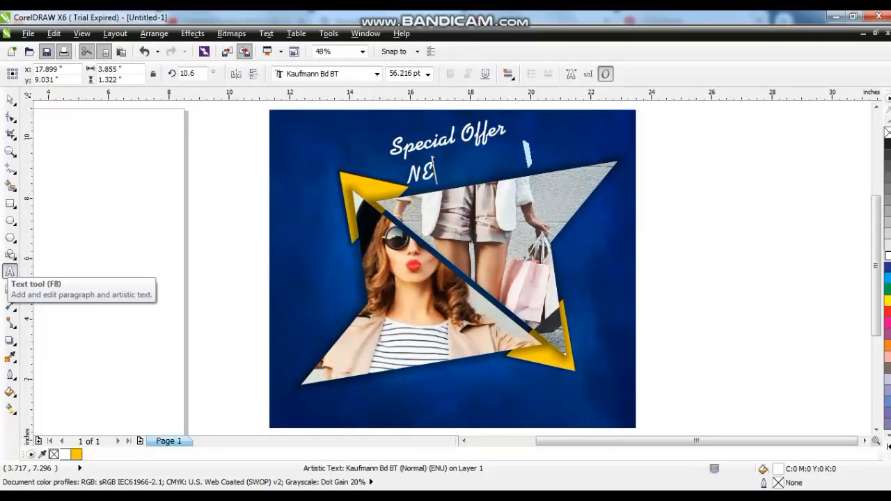
type("W ARRIVAL")
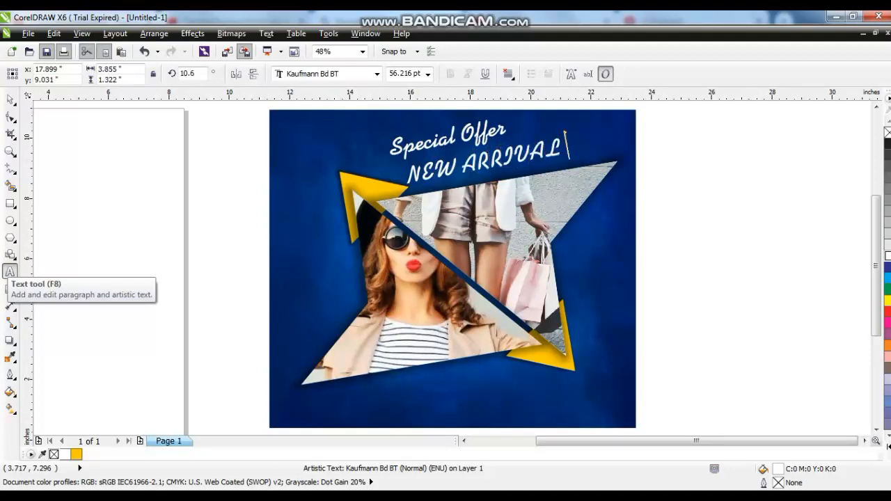
left_click(10, 99)
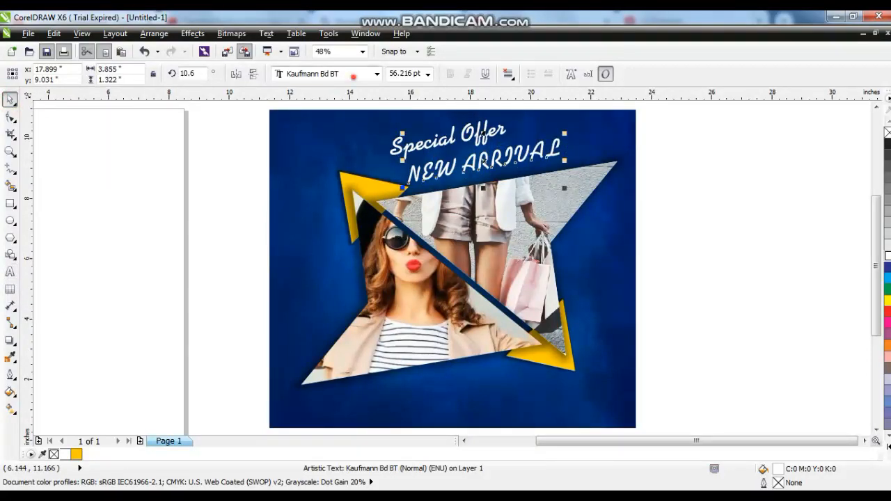
Step: Set the "NEW ARRIVAL" text in Kabel Bd and fill it deep yellow
left_click(353, 74)
scroll(334, 248, "down", 1)
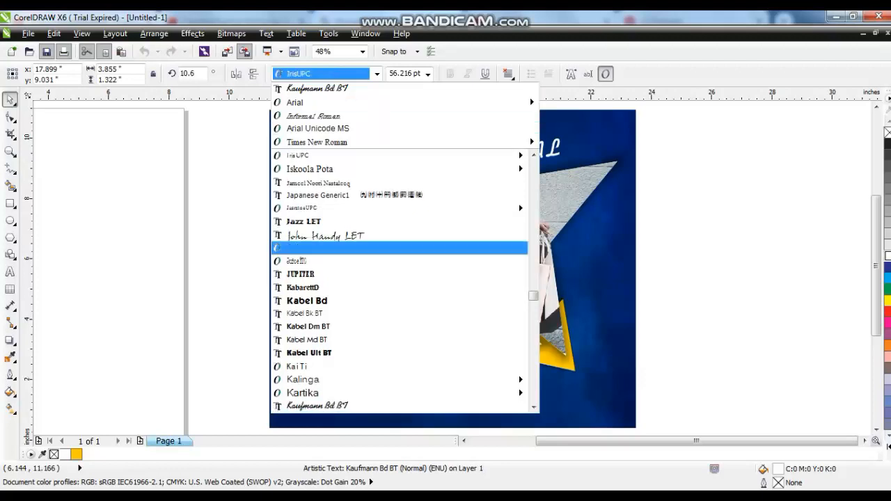
left_click(339, 301)
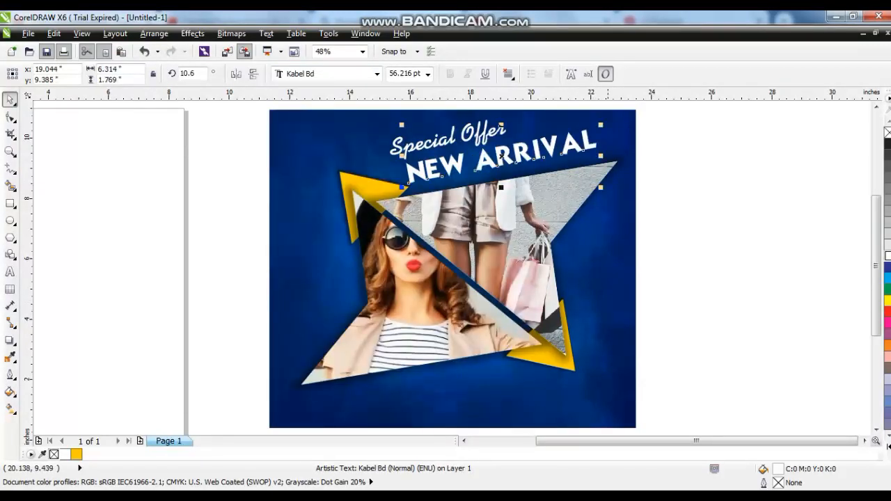
left_click(75, 454)
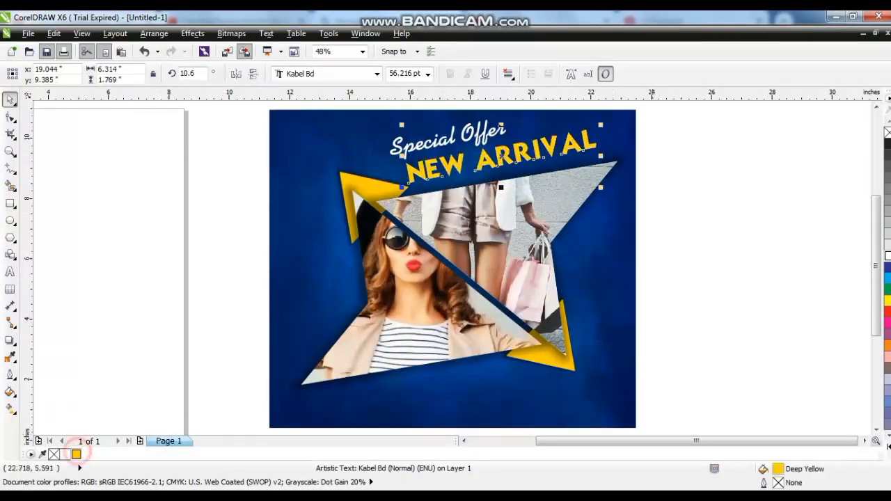
Step: Enlarge the photo arrowheads and yellow accents to about 12.99 by 9.40 inches and PowerClip them inside the blue background rectangle
left_click(714, 218)
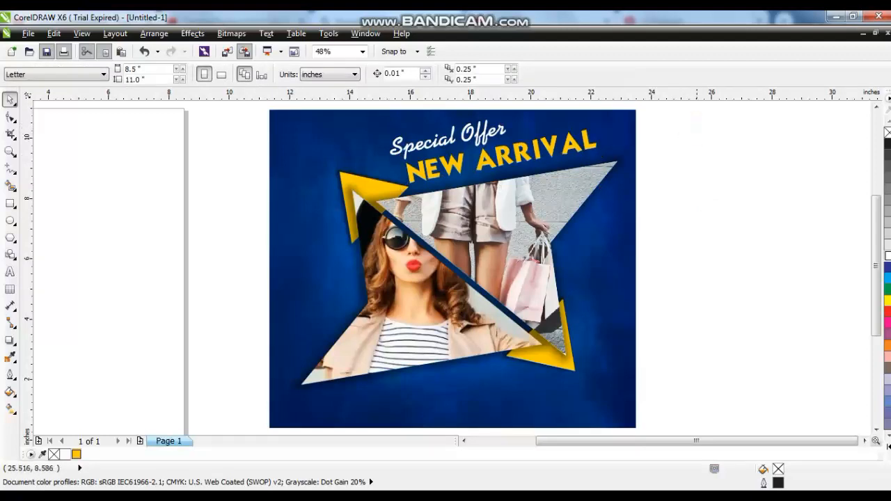
left_click_drag(689, 147, 257, 418)
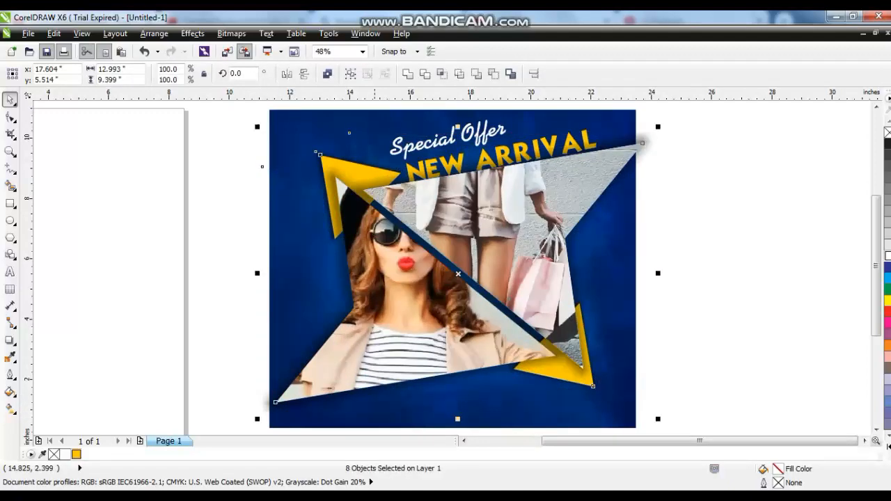
mouse_move(385, 352)
left_mouse_down()
mouse_move(385, 364)
mouse_move(399, 354)
left_mouse_up()
right_click(399, 355)
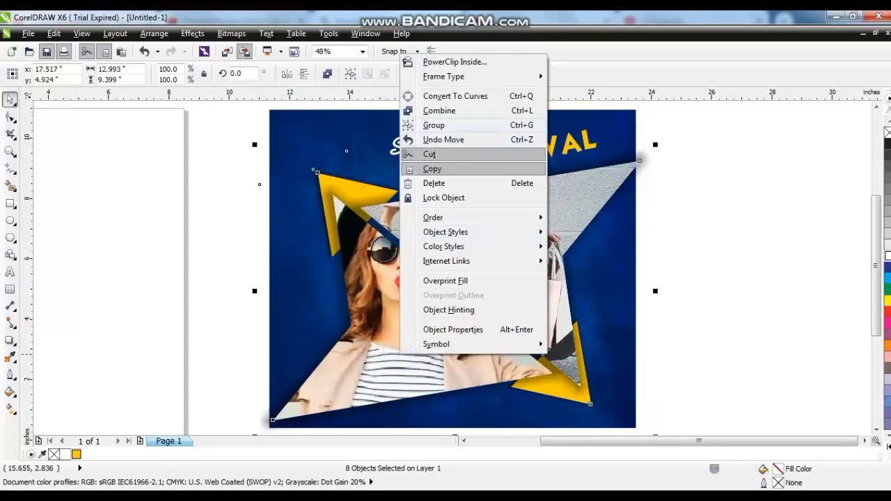
left_click(428, 61)
left_click(623, 113)
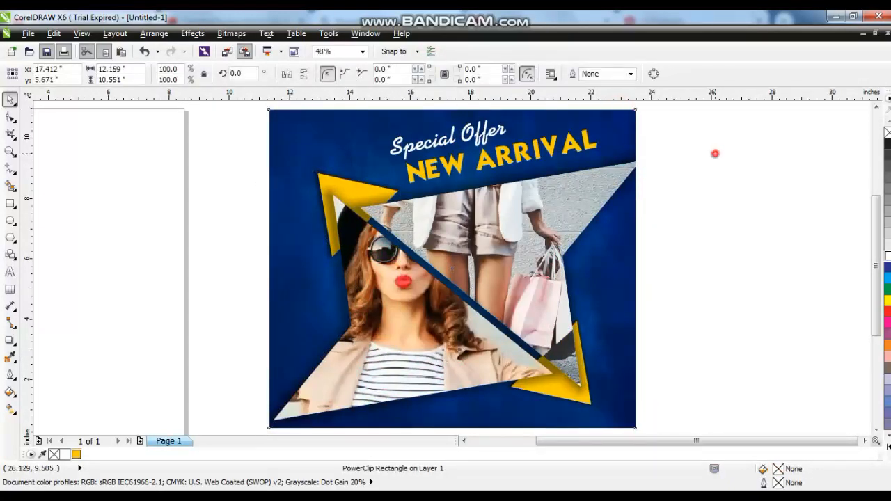
Step: Enlarge the "Special Offer" and "NEW ARRIVAL" texts together to about 60.6 pt
left_click(677, 107)
left_click_drag(677, 107, 368, 189)
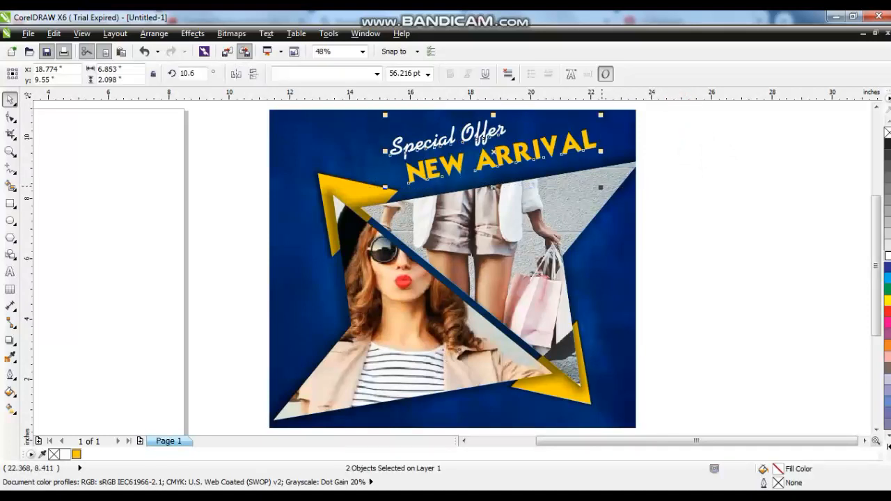
left_click_drag(602, 187, 618, 192)
left_click(615, 154)
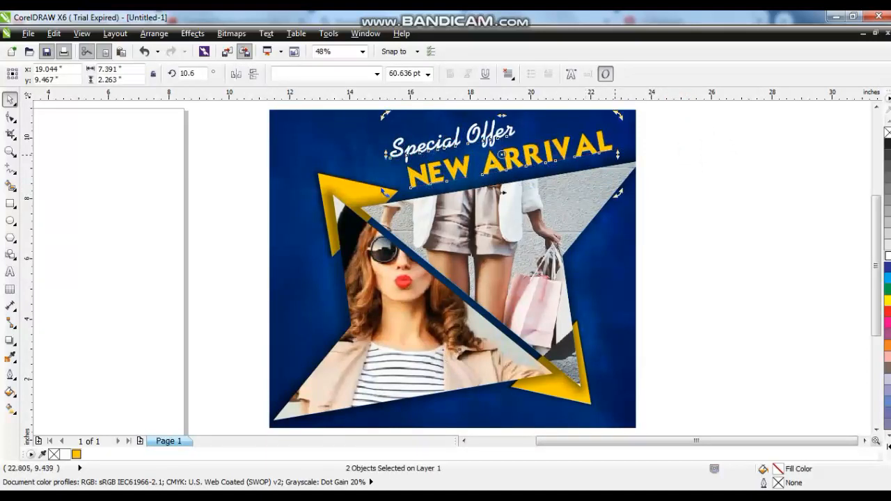
left_click(686, 173)
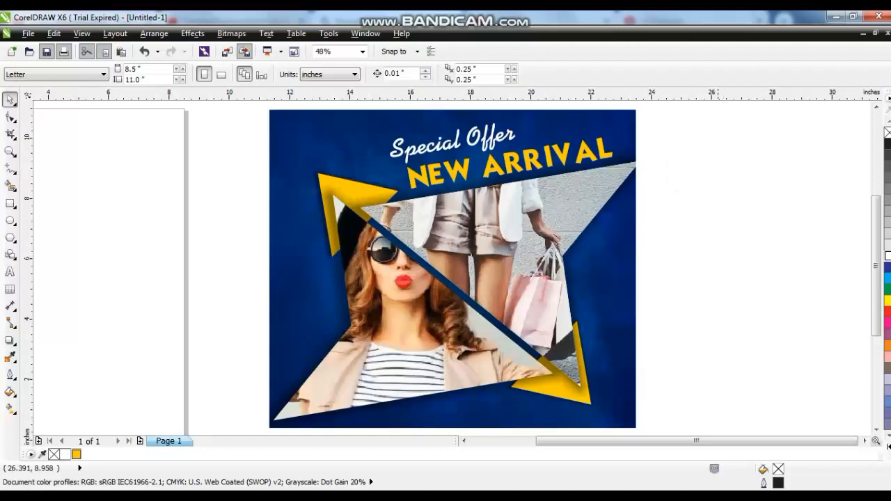
left_click(714, 176)
Step: Draw a button about 4.61 by 0.79 inches at the design's lower middle, with fully rounded 0.394-inch corners and a deep yellow fill
left_click(10, 202)
left_click_drag(372, 382, 510, 406)
left_click(10, 117)
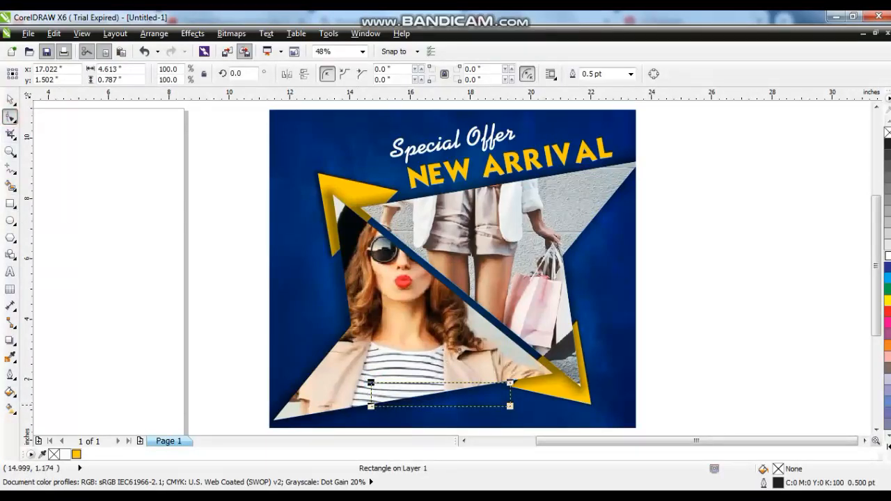
left_click_drag(370, 407, 208, 422)
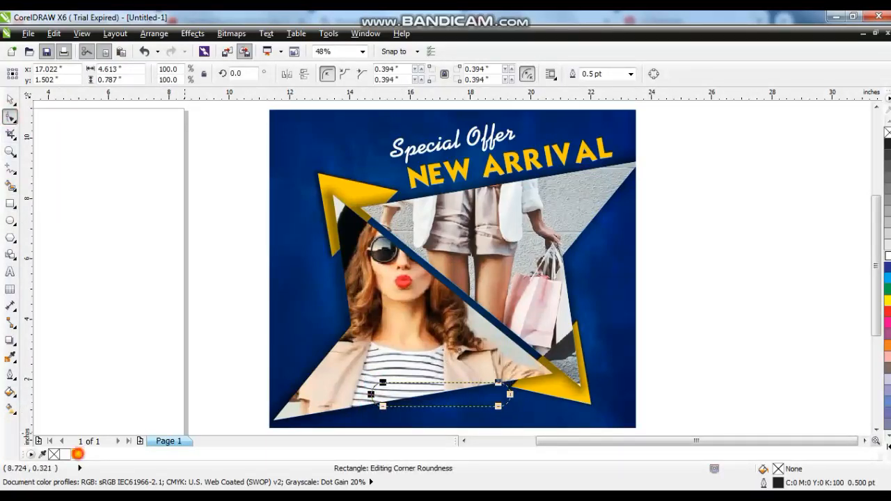
left_click(78, 454)
left_click(10, 100)
left_click(87, 250)
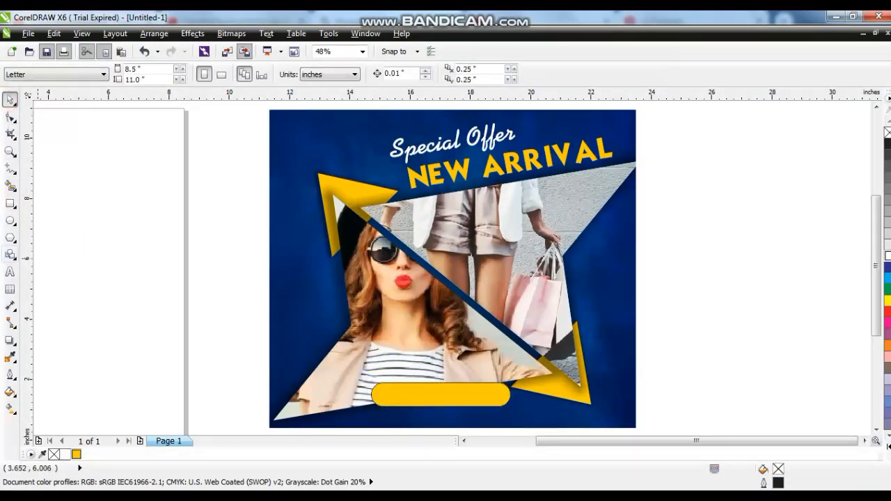
Step: Add the text "SHOP NOW" in bold 24 pt Arial on the blank page
left_click(10, 272)
left_click(72, 270)
type("sh")
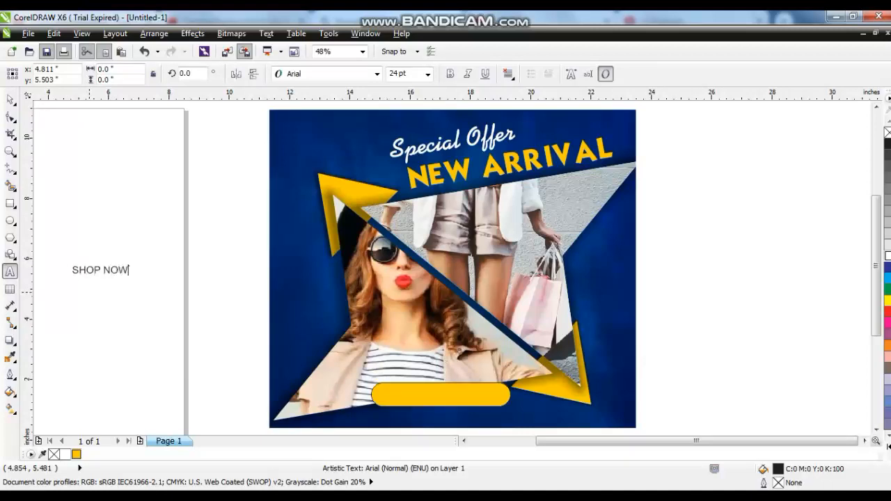
left_click(10, 100)
left_click(451, 74)
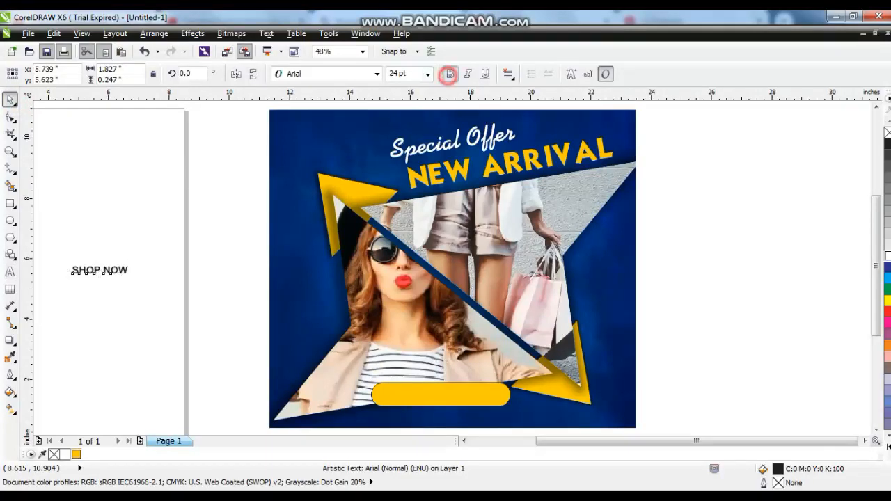
Step: Place the "SHOP NOW" text enlarged and centred on the yellow button, and move both up slightly
left_click_drag(99, 270, 484, 406)
left_click_drag(685, 358, 334, 410)
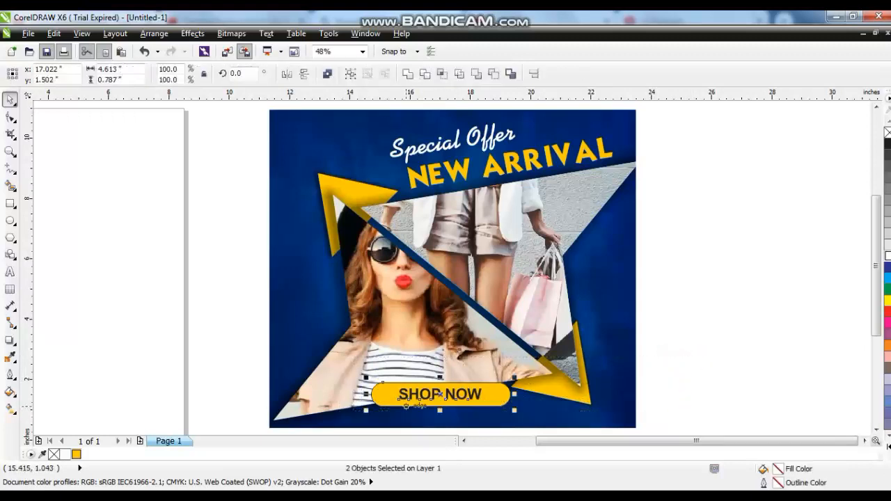
left_click_drag(430, 399, 430, 396)
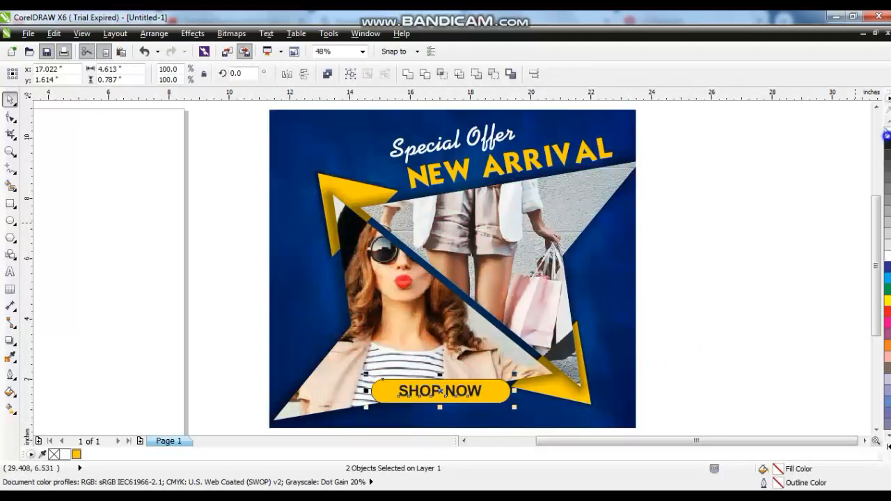
Step: Remove the outline from the yellow button and shrink the button slightly together with its text
left_click(773, 293)
left_click_drag(677, 360, 348, 412)
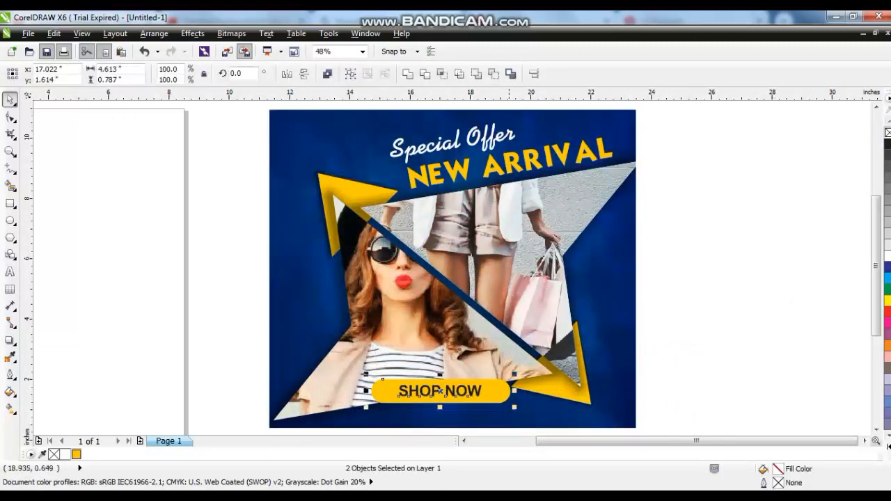
left_click_drag(514, 407, 378, 390)
left_click(677, 388)
Step: Add a Multiply drop shadow with opacity 92 and feathering 15 to the yellow button, and break the shadow apart
left_click(491, 389)
left_click(10, 341)
left_click_drag(441, 390, 390, 391)
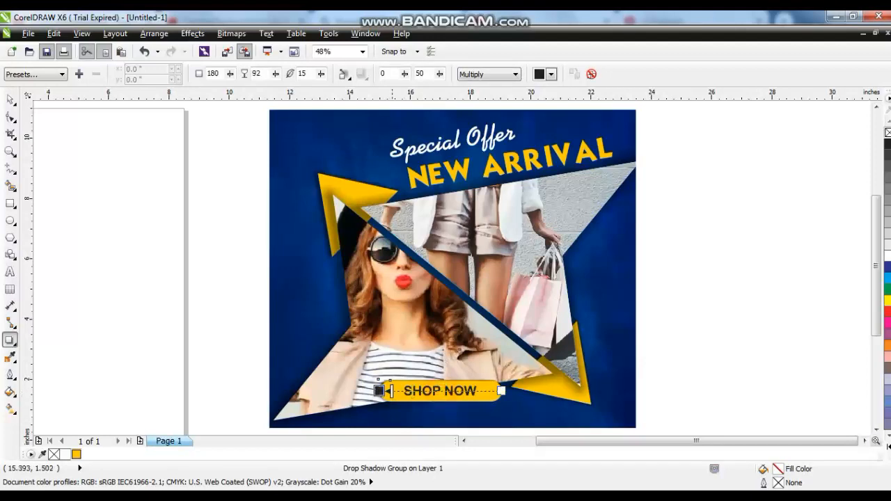
left_click(154, 33)
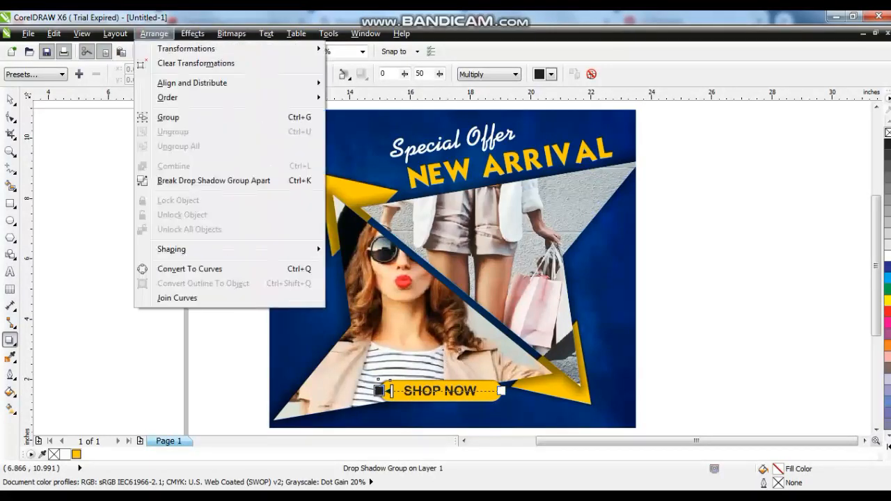
left_click(158, 180)
key("space")
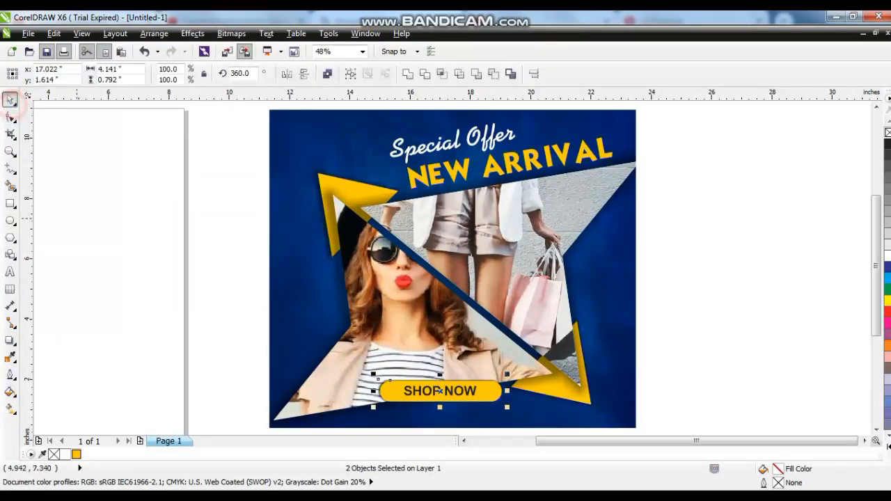
left_click(78, 218)
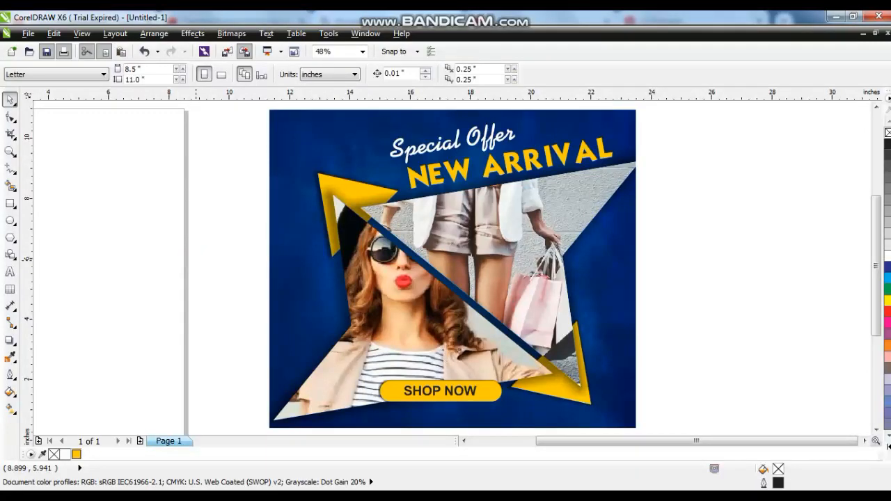
Step: Duplicate the PowerClipped background beside the design and extract the copy's contents
scroll(196, 261, "down", 2)
left_click(250, 292)
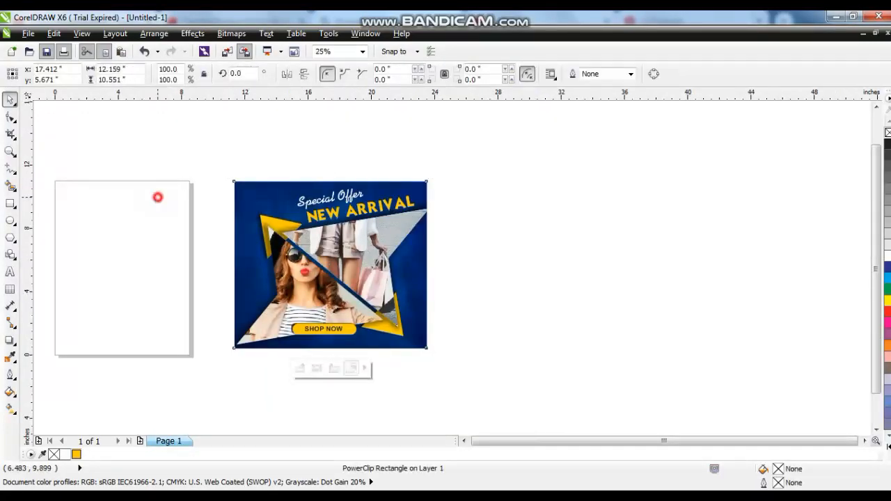
left_click_drag(149, 156, 505, 375)
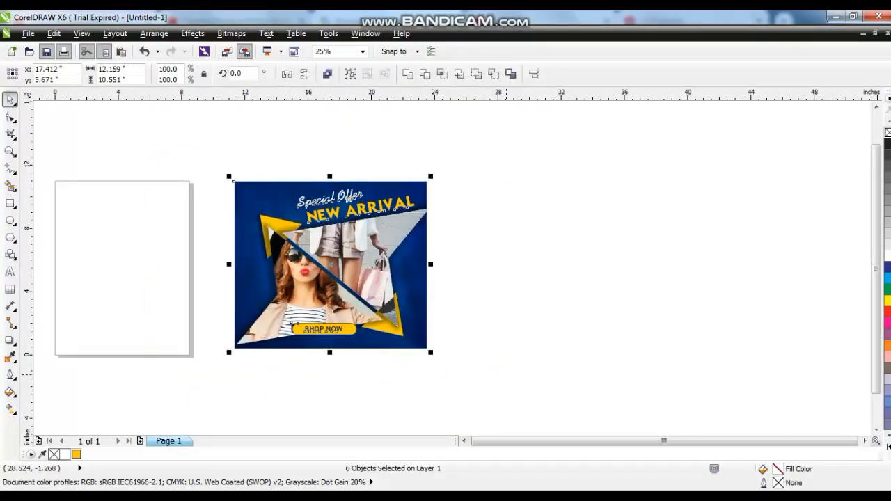
left_click(537, 351)
left_click(413, 259)
left_click_drag(417, 279, 714, 284)
right_click(716, 285)
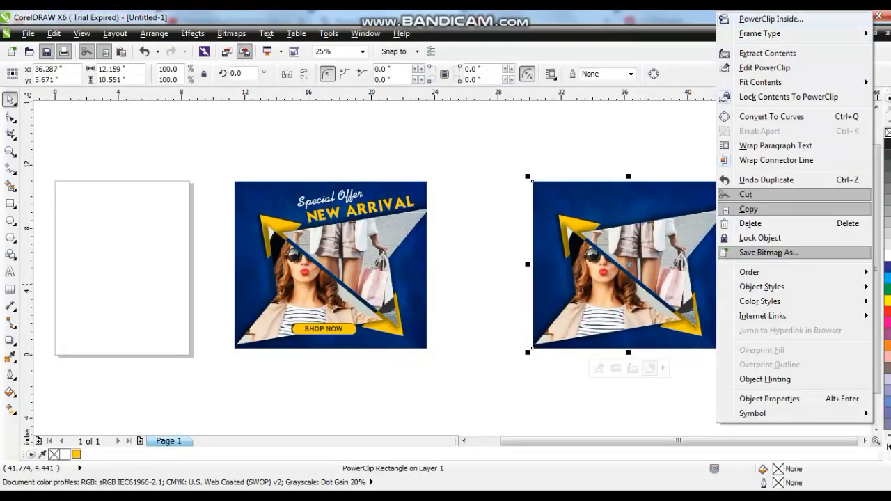
left_click(748, 52)
Step: Move the extracted blue texture bitmap over the design and enlarge it to about 14.39 by 12.57 inches
left_click(691, 132)
left_click_drag(694, 185, 383, 172)
left_click_drag(417, 340, 451, 367)
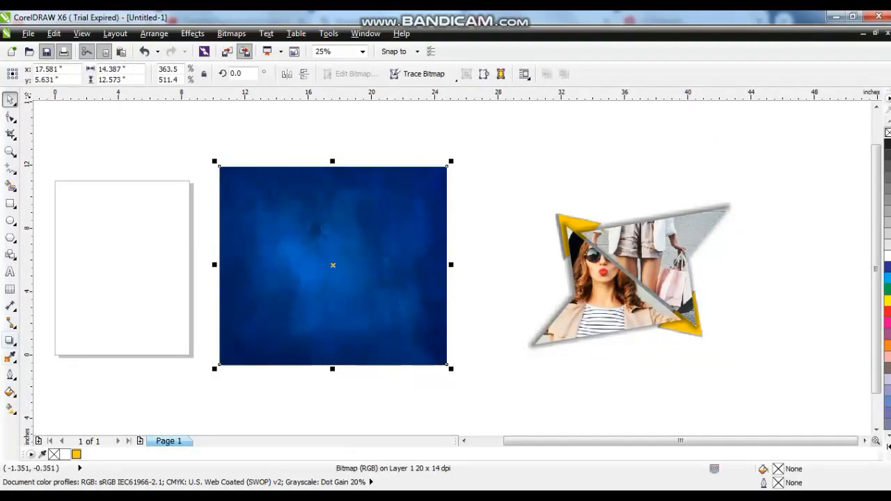
Step: Apply a Uniform transparency of 29 to the enlarged blue texture bitmap
left_click(10, 357)
left_click(10, 340)
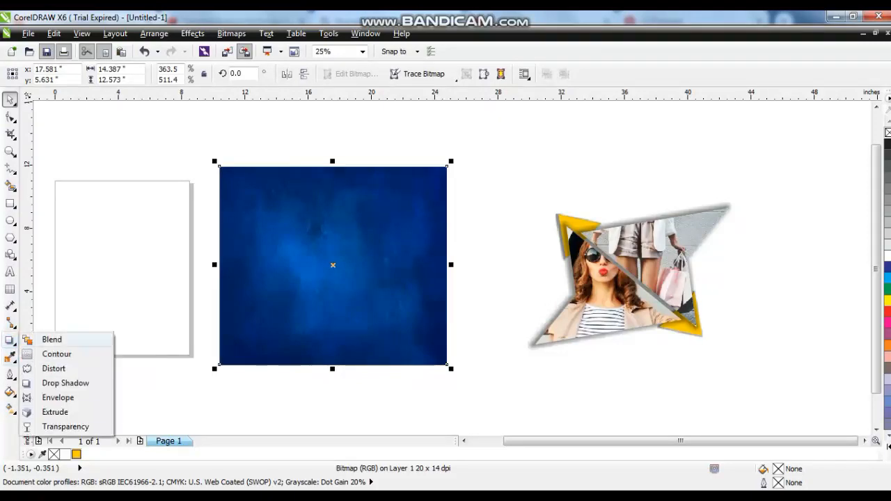
left_click(44, 426)
left_click(62, 74)
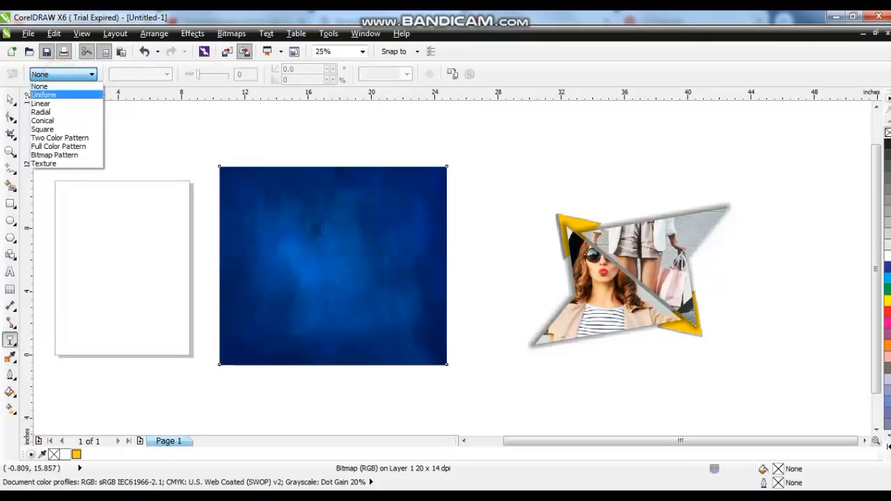
left_click(59, 93)
left_click_drag(213, 74, 206, 74)
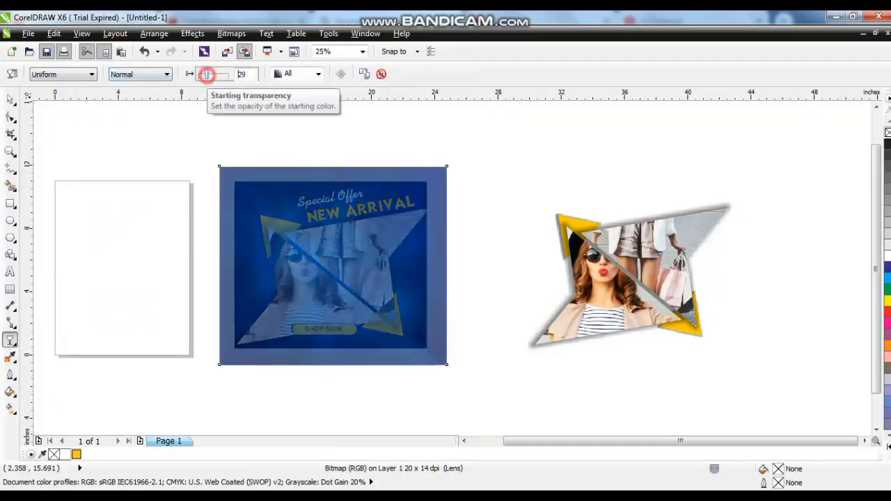
left_click(10, 99)
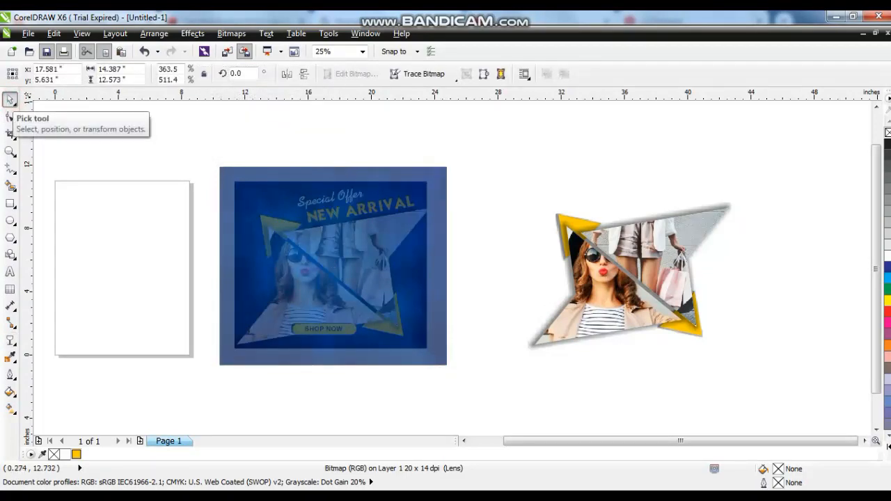
Step: Send the transparent blue texture behind the design and delete the leftover extracted arrowhead copies
left_click(537, 155)
key("Delete")
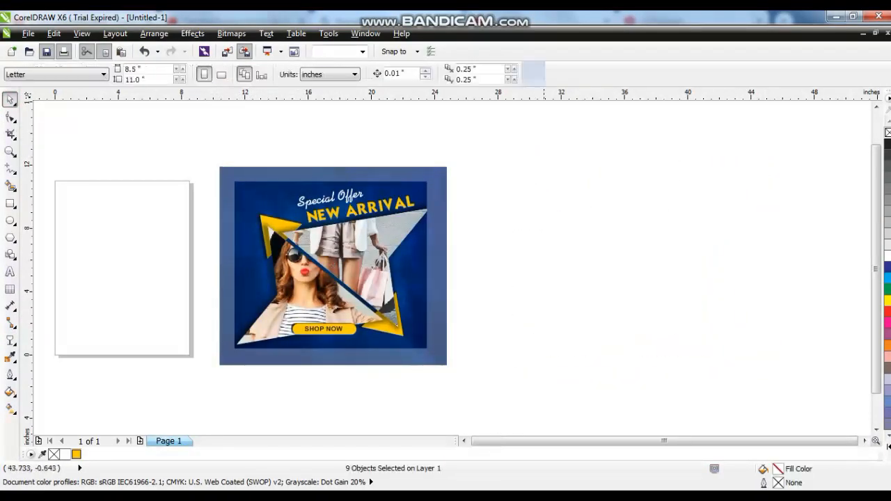
left_click_drag(513, 135, 159, 383)
key("shift+F2")
key("Escape")
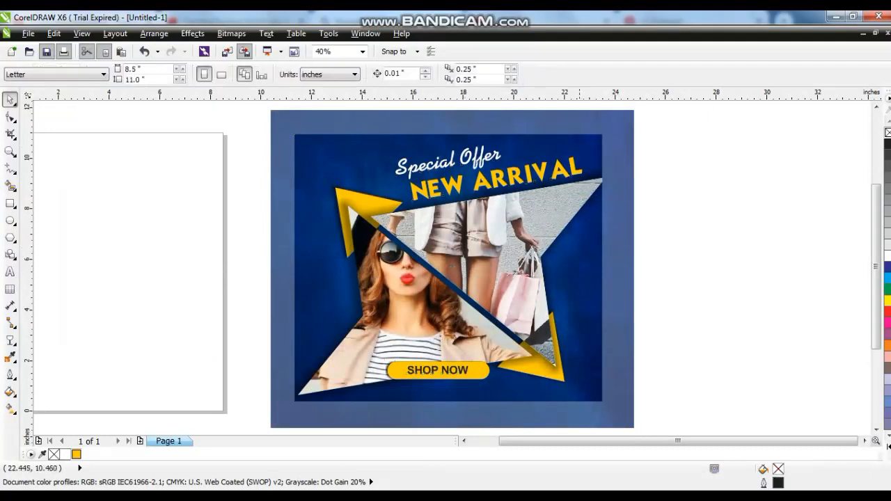
Step: Enlarge the PowerClipped background to about 12.83 by 11.13 inches and set the two headline texts at an 8.8-degree angle
left_click(600, 139)
left_click_drag(604, 131, 390, 209)
left_click(646, 137)
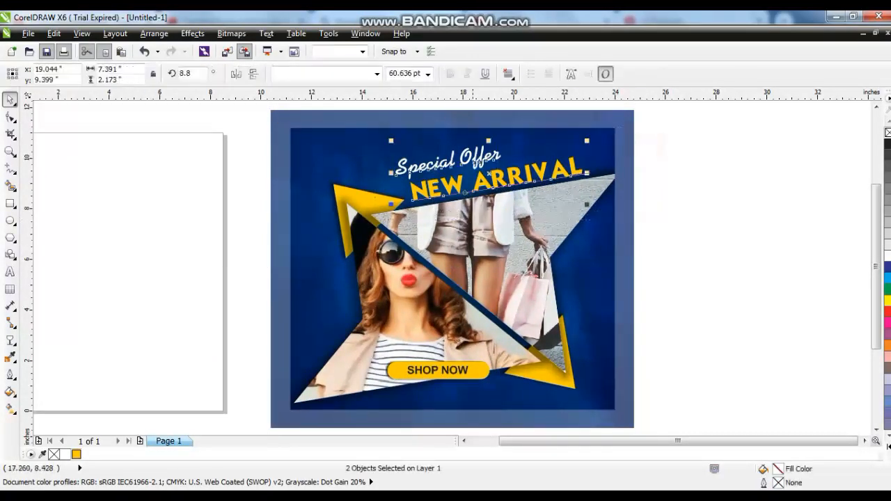
left_click_drag(487, 171, 480, 161)
Step: Move the "SHOP NOW" button with its text and shadow slightly down and to the right
left_click_drag(696, 311, 348, 387)
left_click_drag(432, 371, 440, 381)
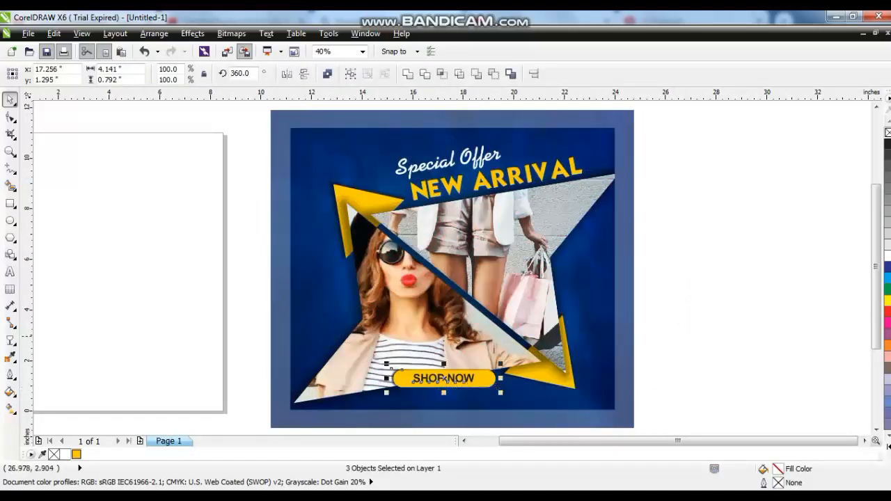
left_click(693, 334)
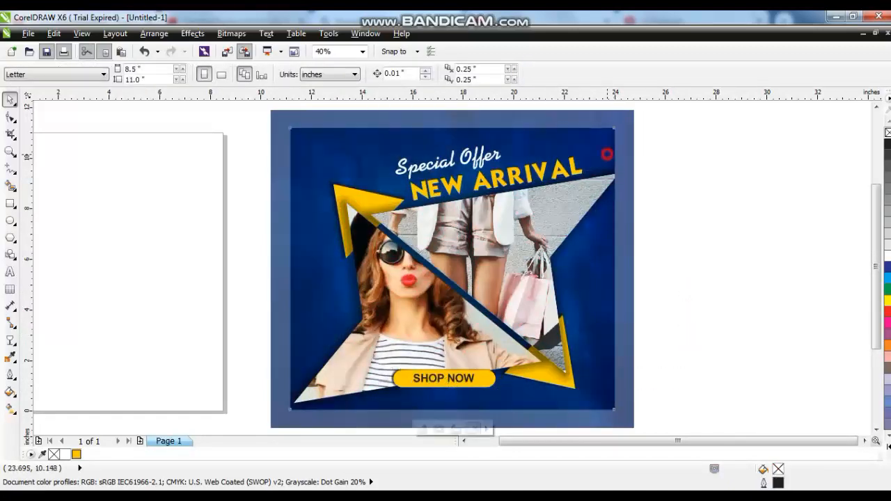
Step: Give the PowerClipped background rectangle a 3 pt outline in deep yellow
left_click(605, 154)
left_click(10, 374)
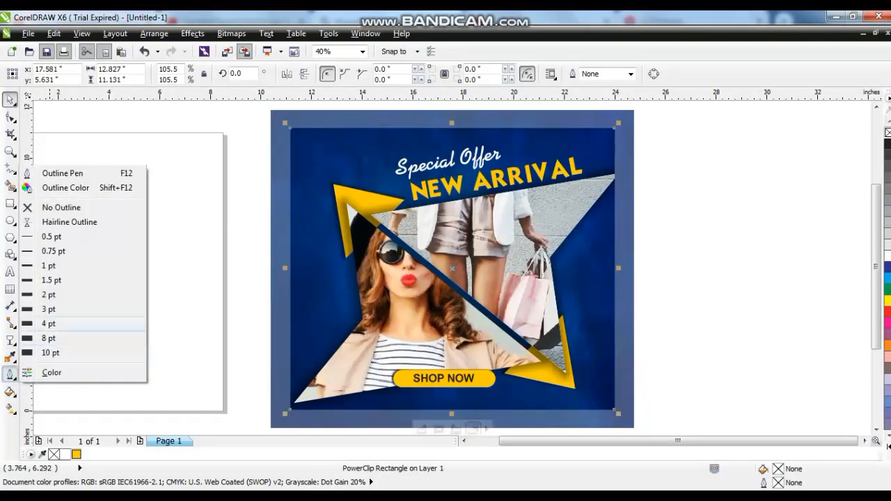
left_click(32, 310)
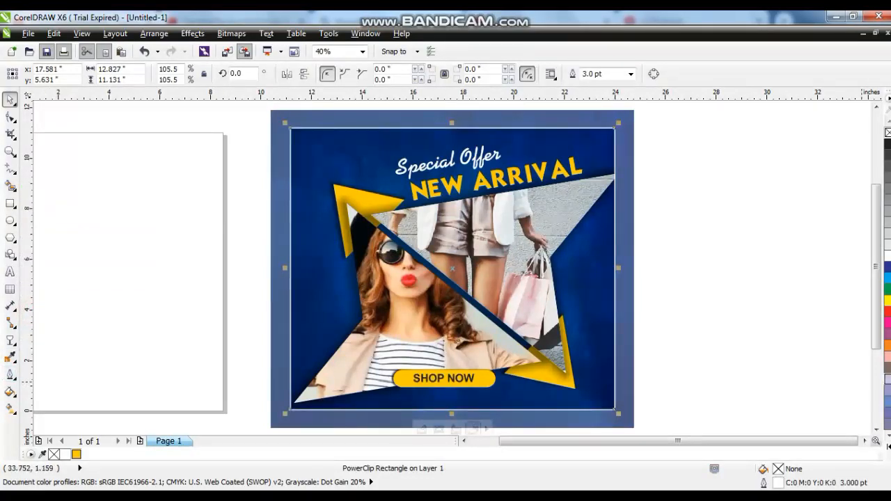
left_click(885, 446)
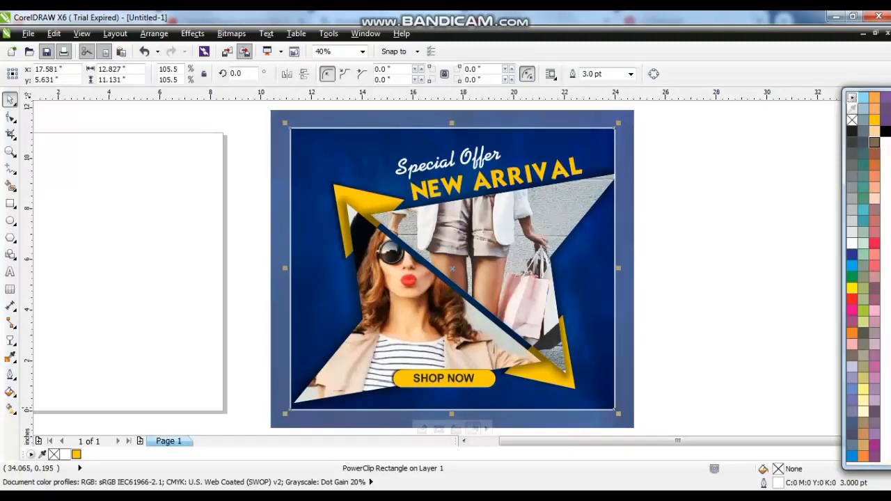
right_click(874, 123)
left_click(757, 218)
Step: Preview the framed special-offer design in full screen and return to the drawing
left_click(624, 257)
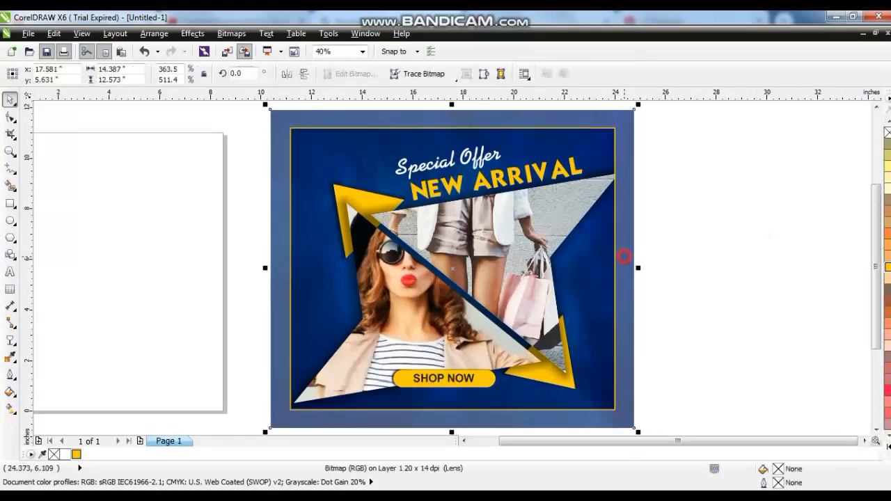
key("F9")
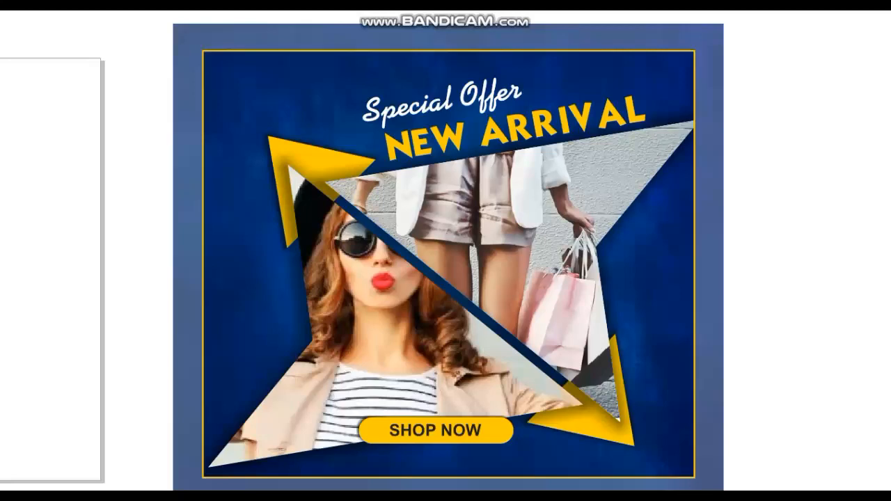
left_click(762, 316)
left_click(749, 323)
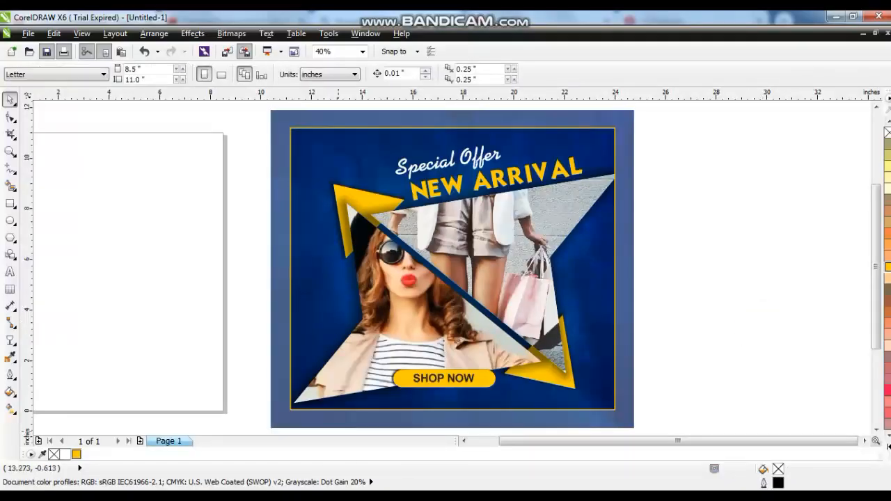